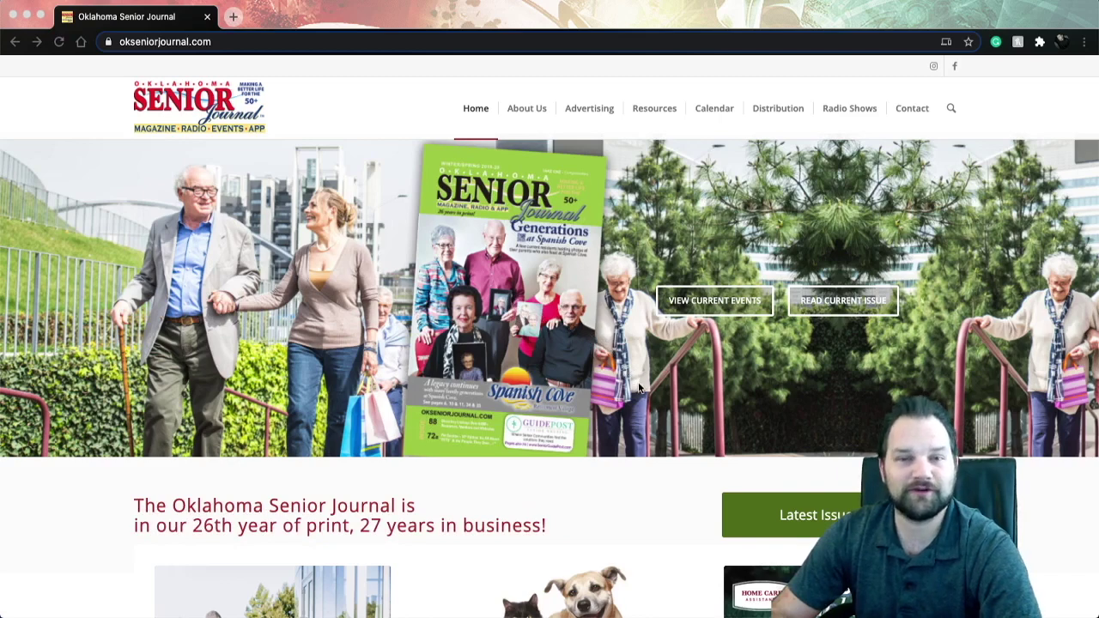
Look through the Oklahoma Senior Journal home page down to the footer, including its articles, welcome video, radio shows and events calendar link
scroll(654, 396, down, 2)
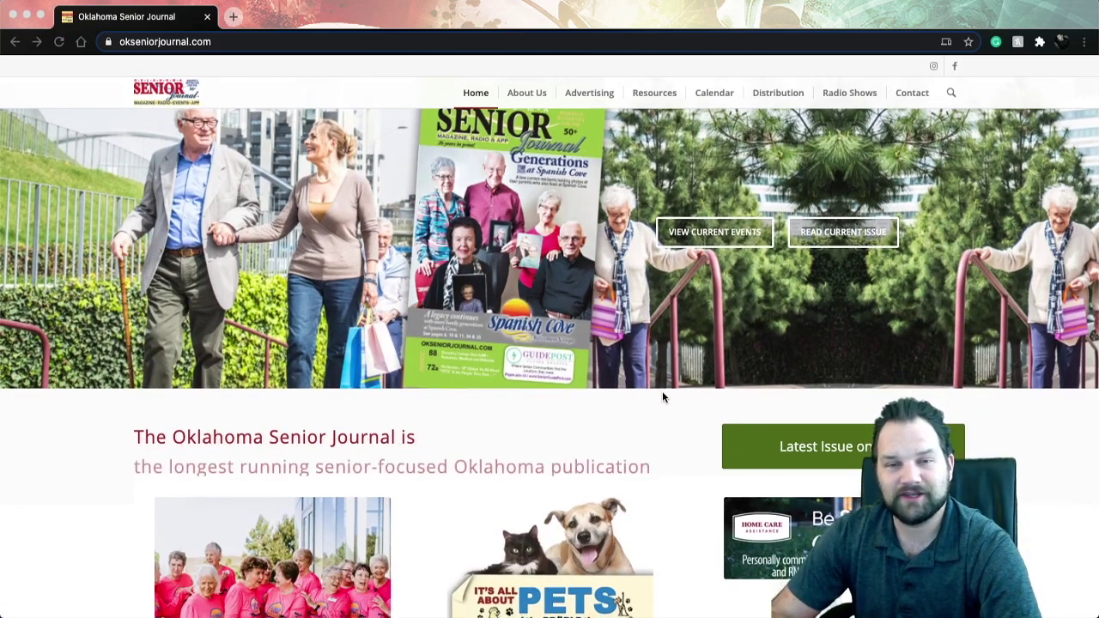
scroll(672, 402, down, 4)
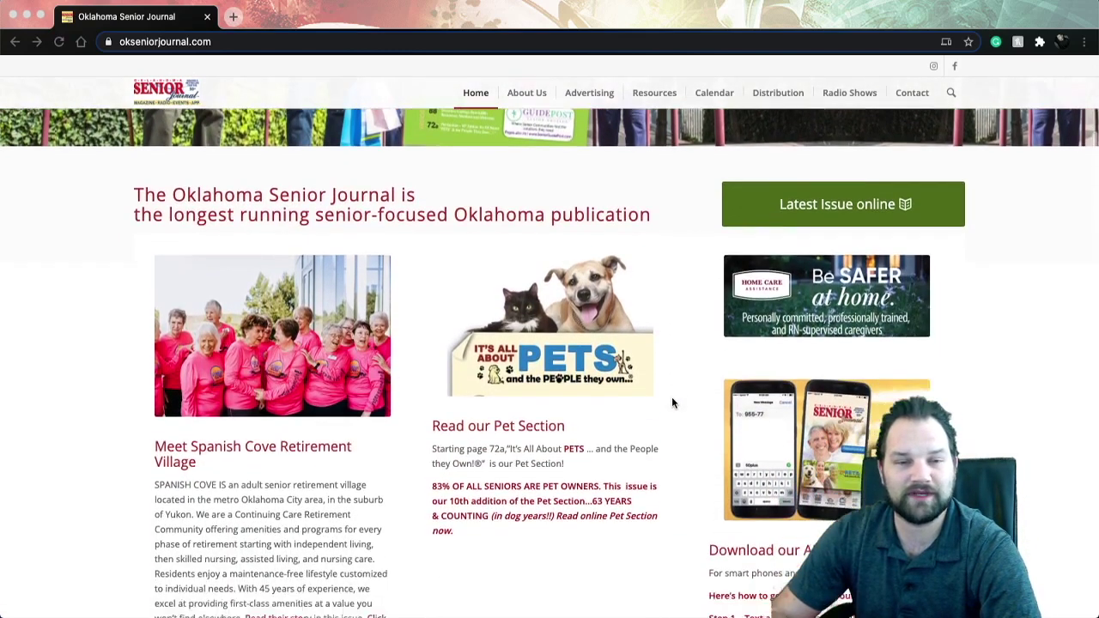
scroll(673, 402, down, 2)
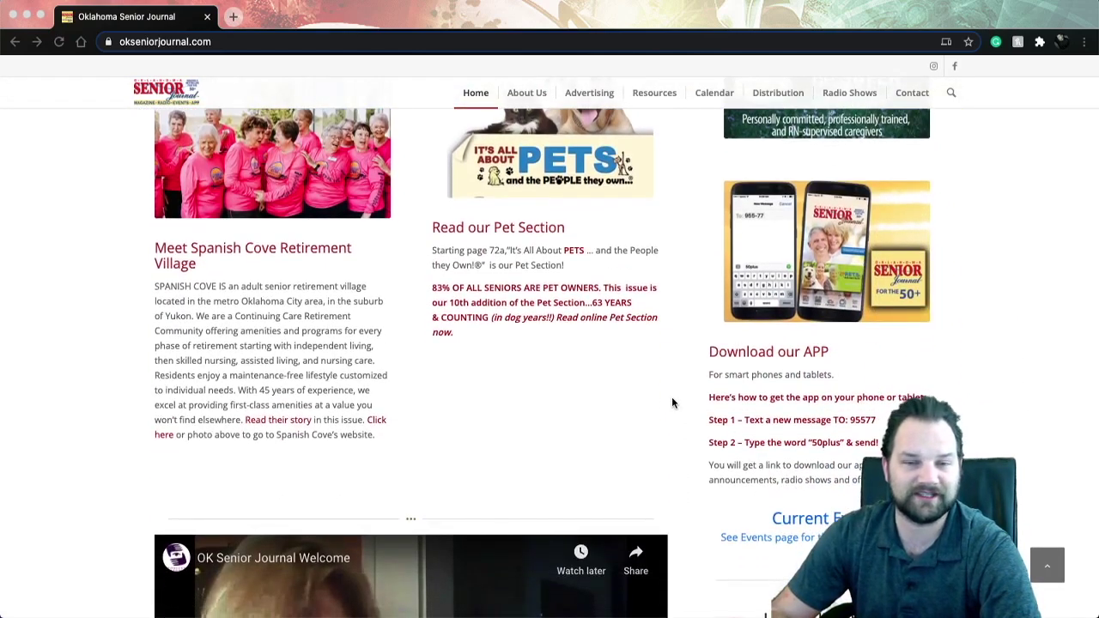
scroll(672, 400, down, 4)
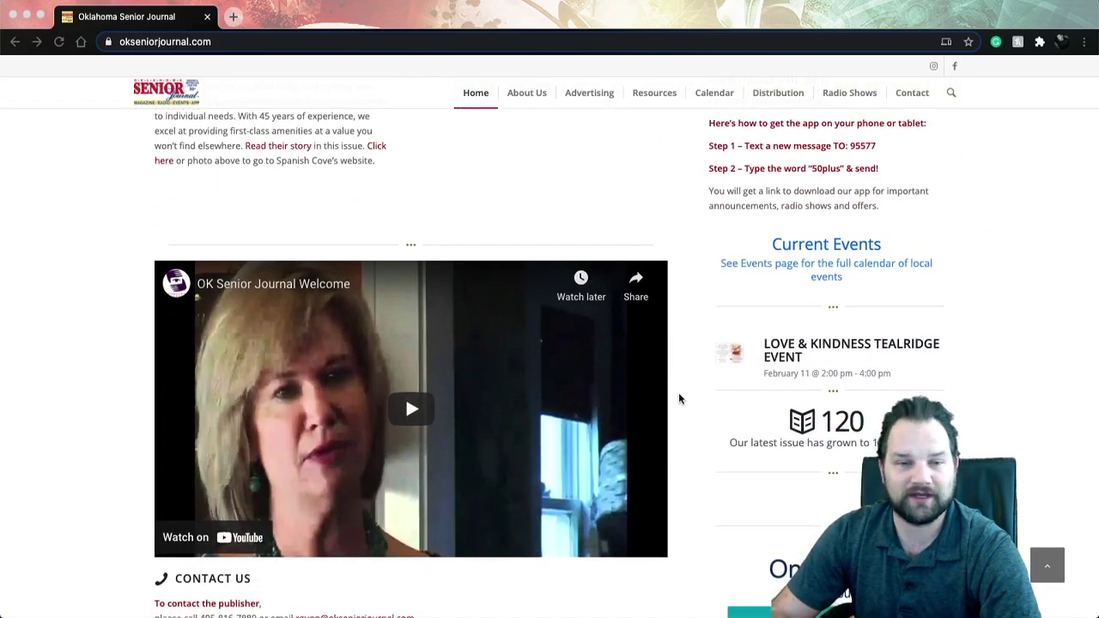
scroll(678, 396, down, 3)
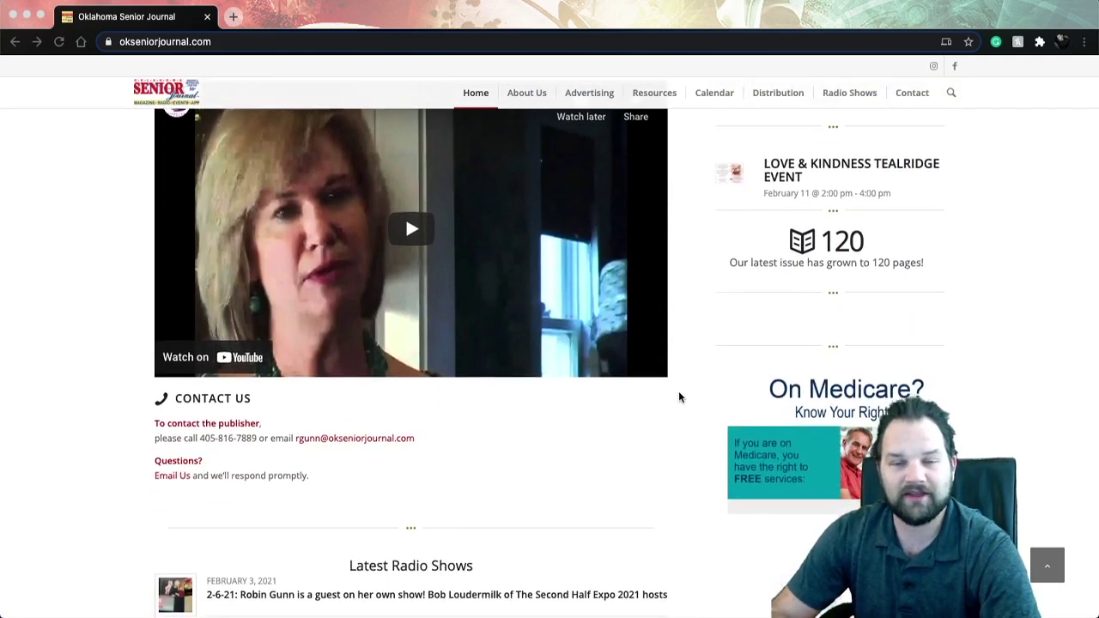
scroll(678, 396, down, 2)
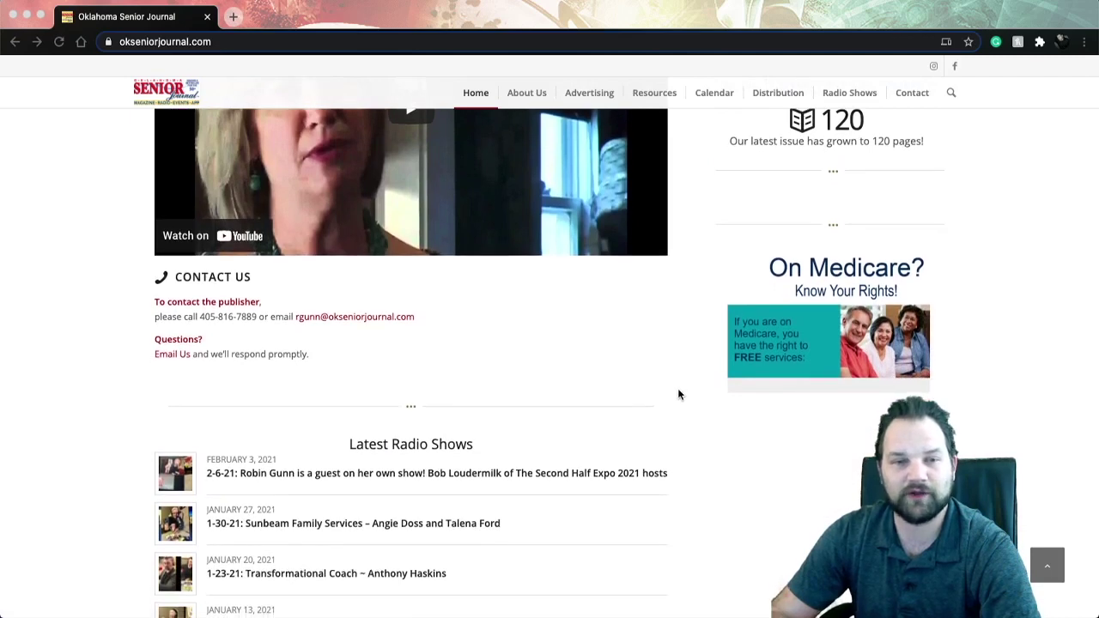
scroll(679, 394, down, 2)
scroll(678, 395, down, 1)
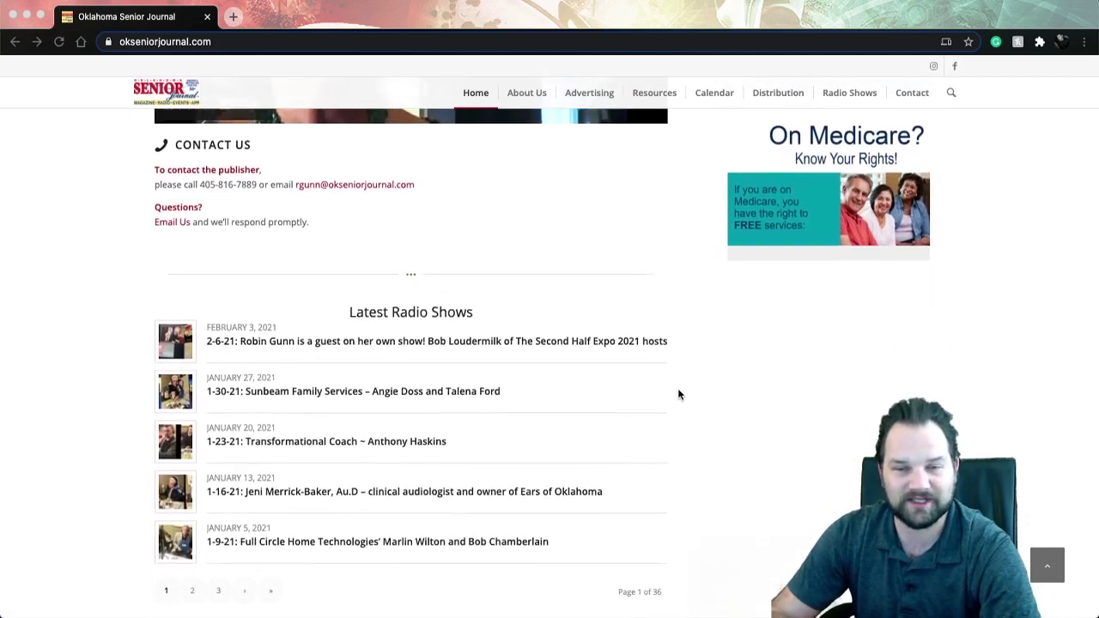
scroll(678, 394, down, 1)
scroll(678, 394, down, 1)
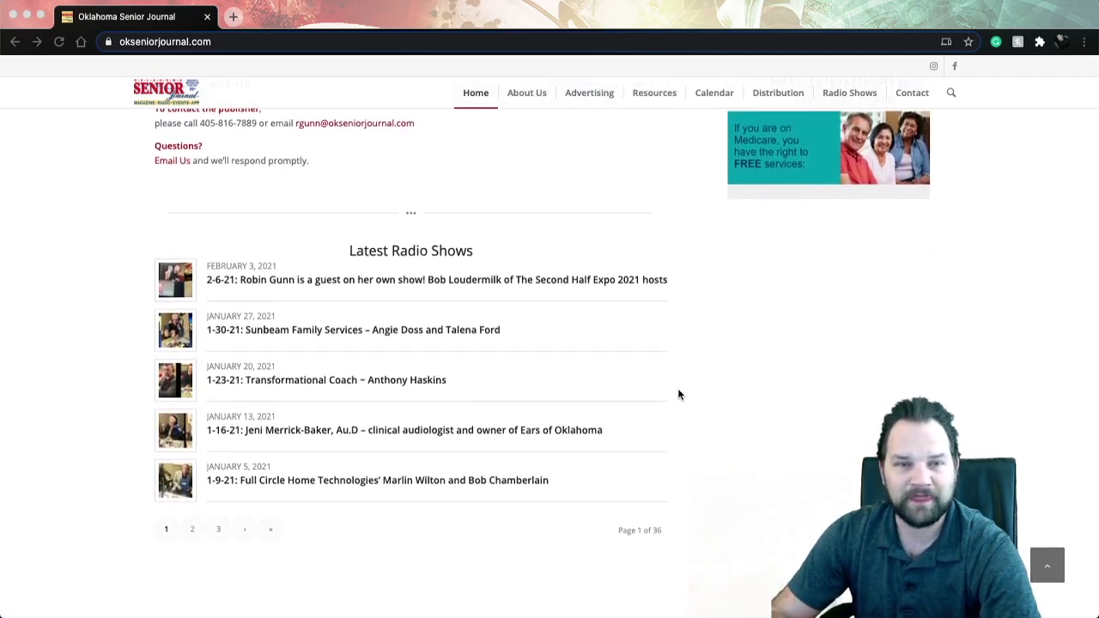
scroll(678, 394, down, 1)
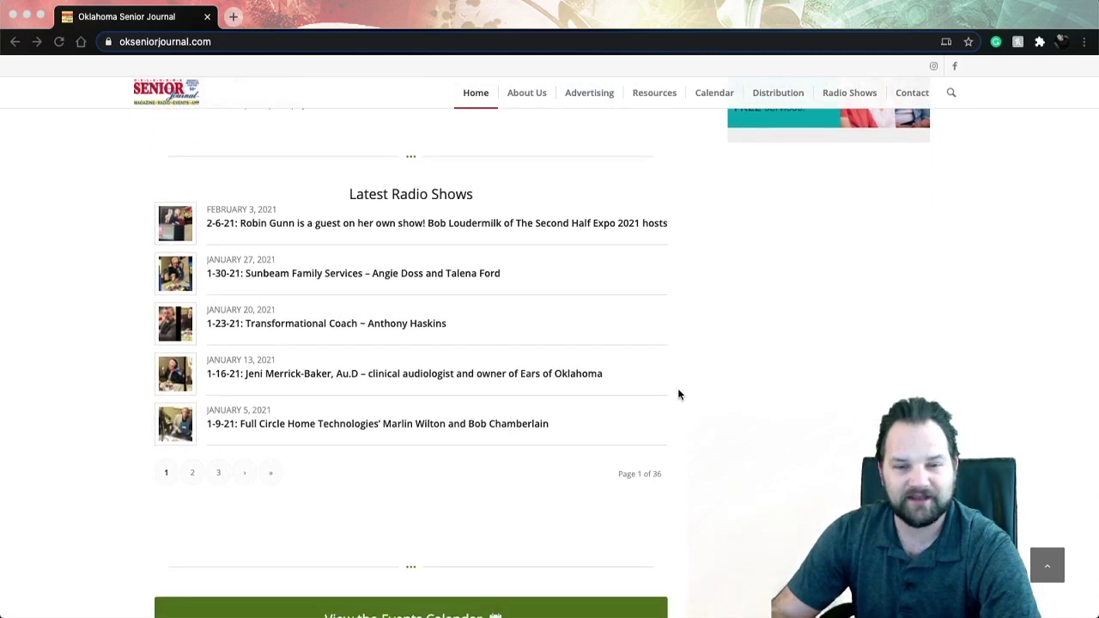
scroll(678, 394, down, 2)
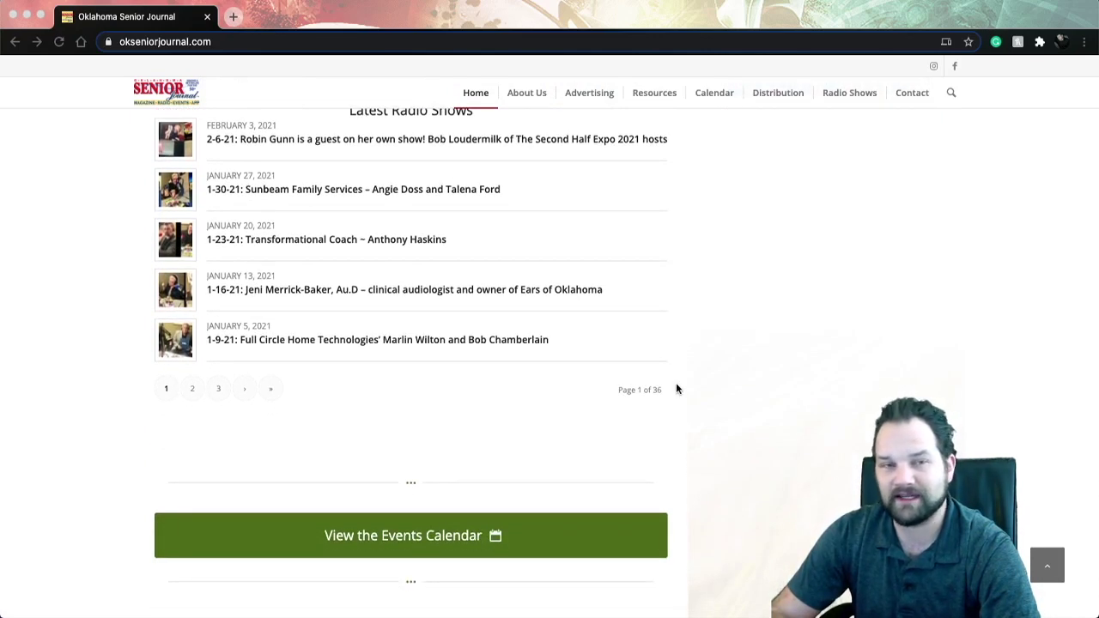
scroll(676, 389, down, 4)
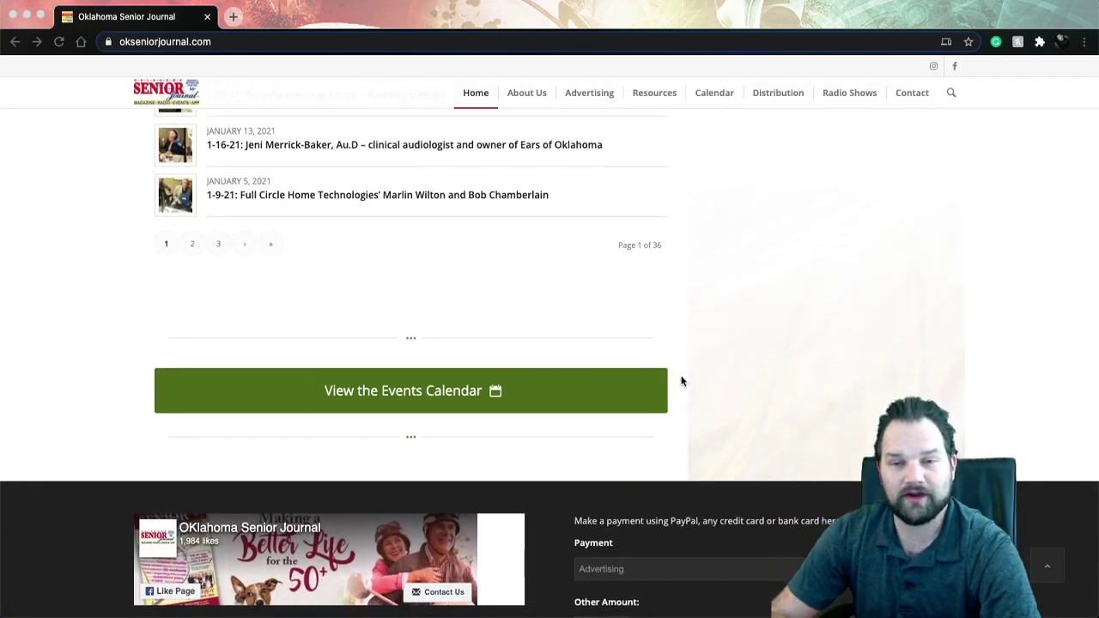
scroll(679, 375, up, 1)
scroll(680, 375, up, 13)
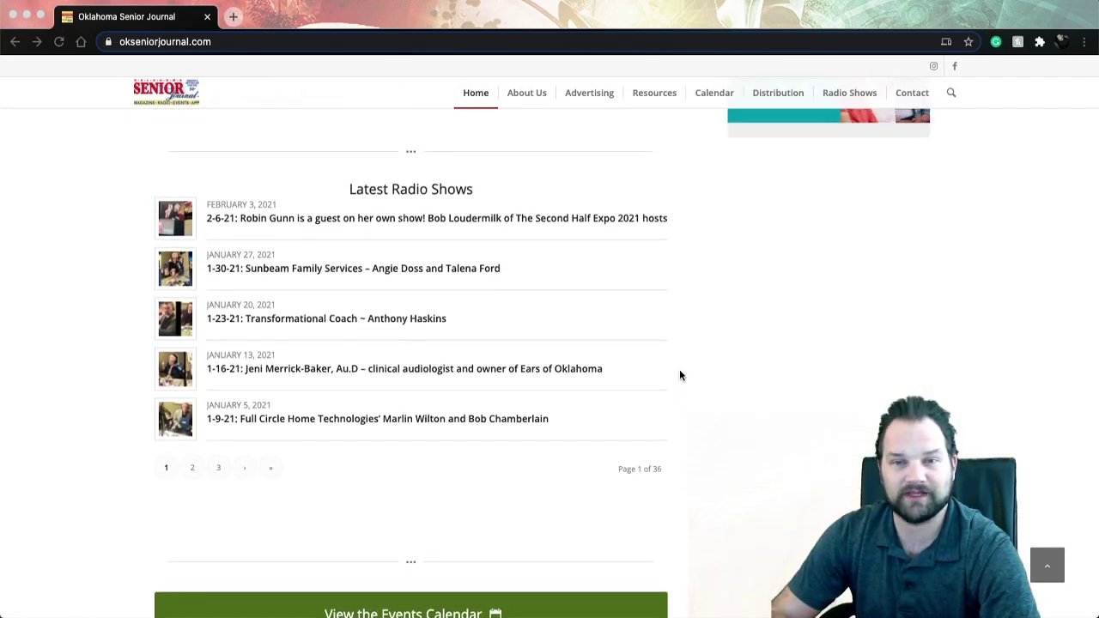
scroll(680, 375, up, 8)
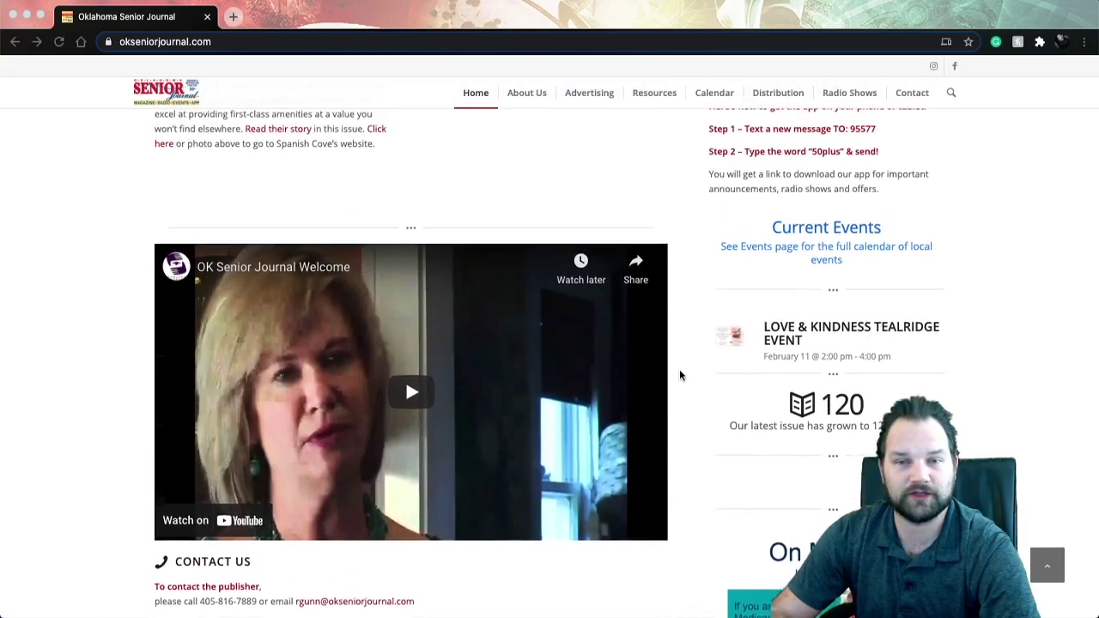
scroll(680, 375, up, 6)
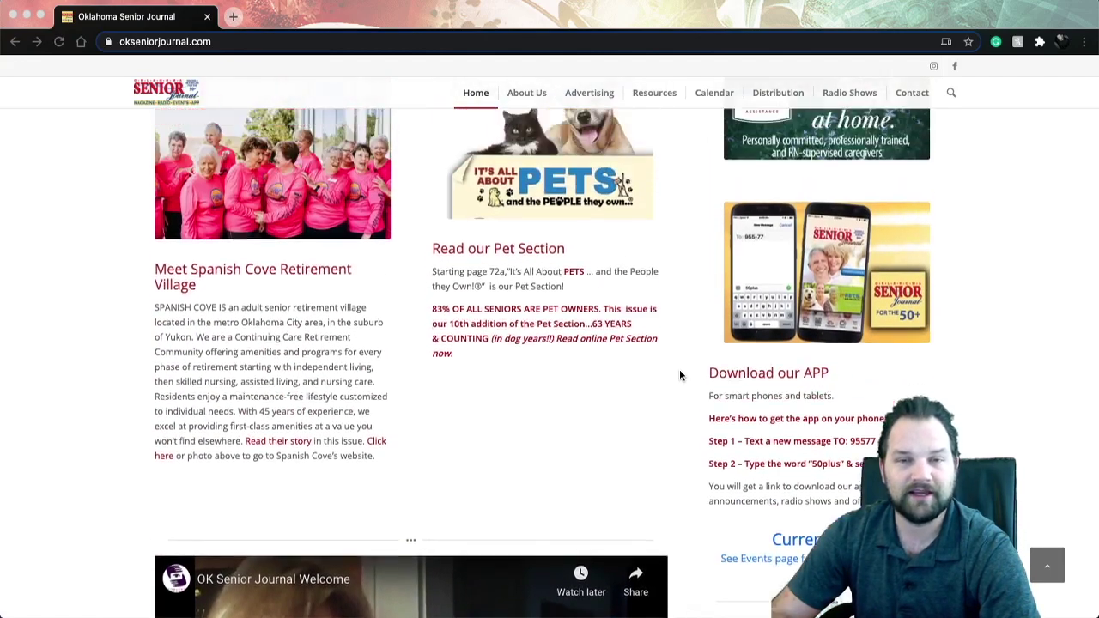
scroll(679, 375, up, 7)
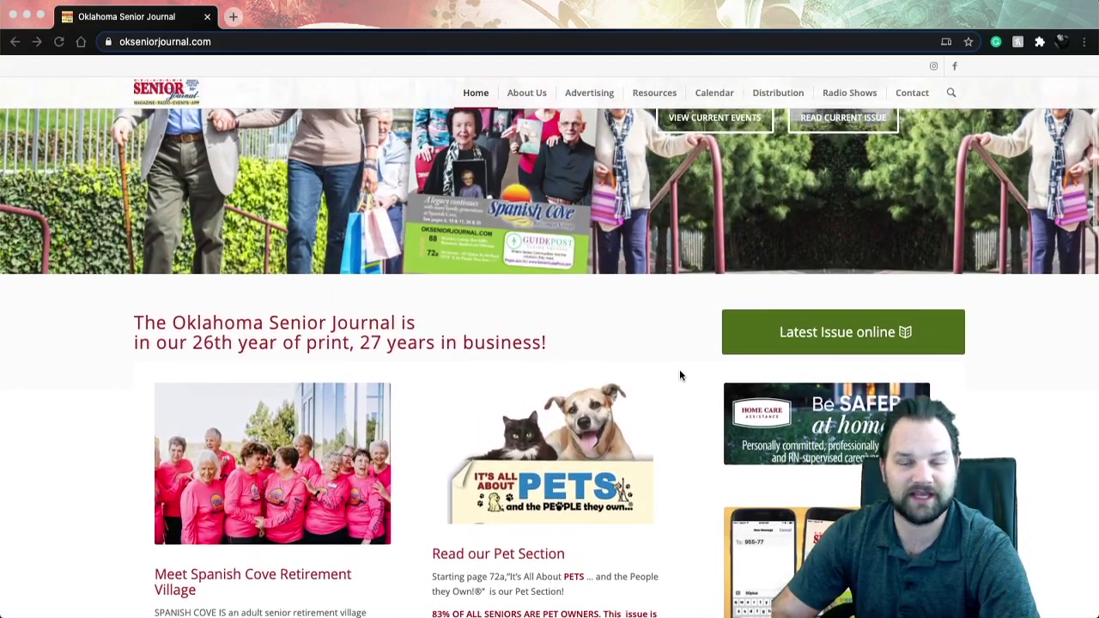
scroll(679, 374, up, 2)
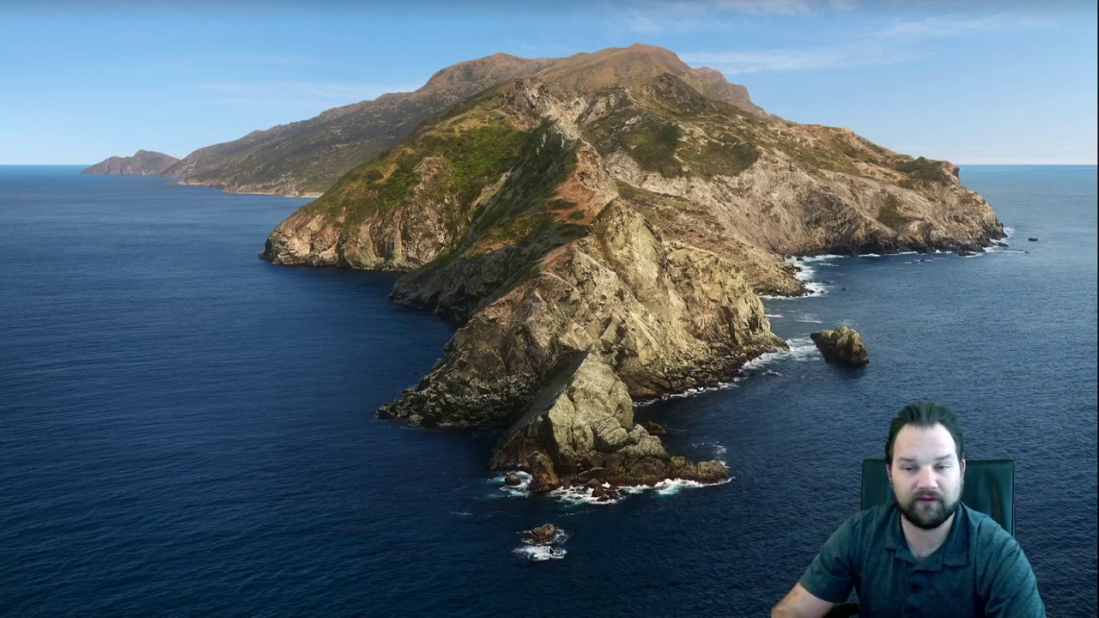
Switch to the Zoom desktop app, open its full settings on the Zoom website, and close the desktop settings window
mouse_move(549, 611)
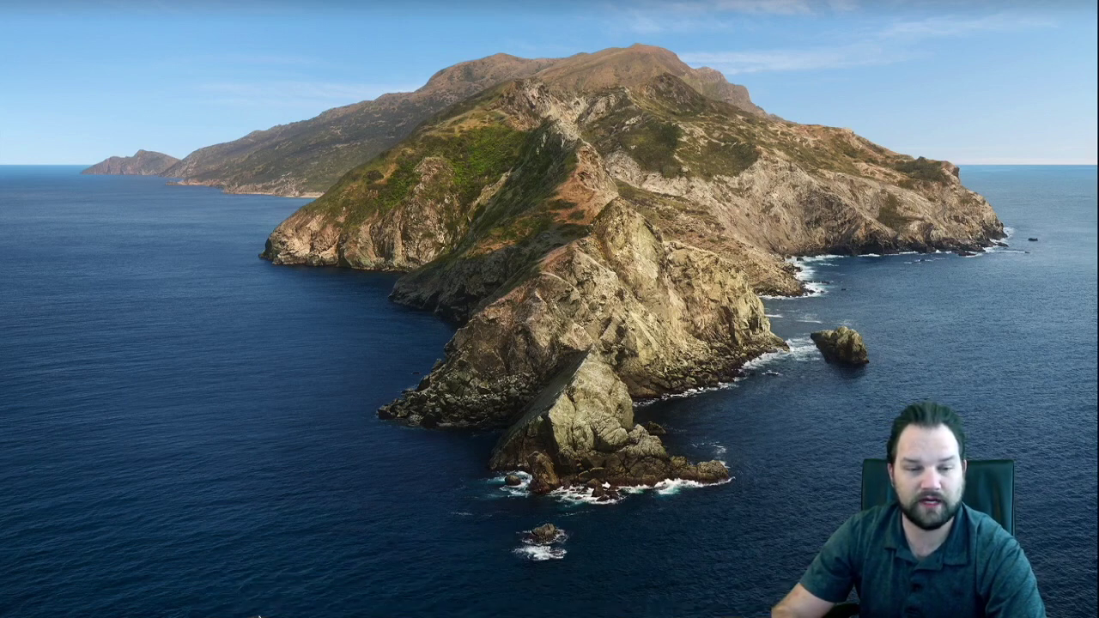
click(266, 601)
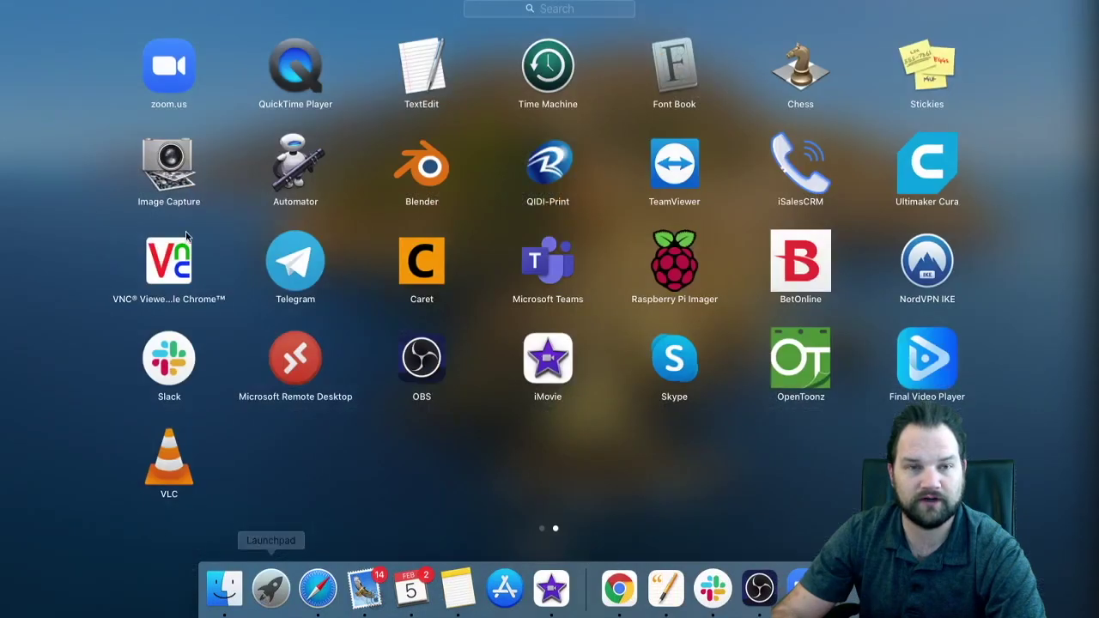
click(175, 77)
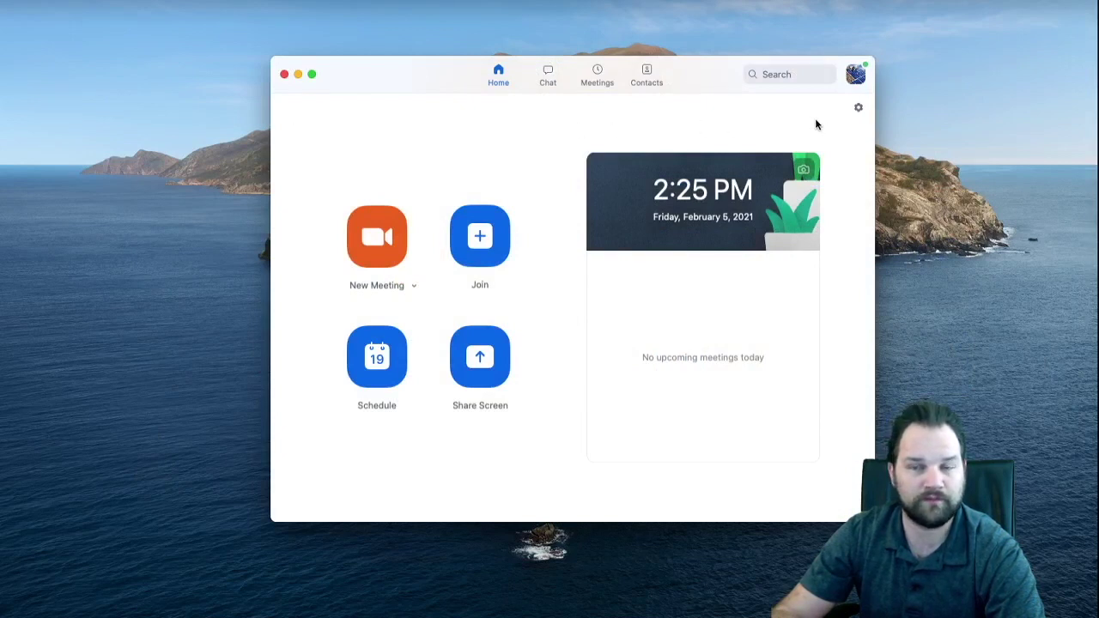
click(858, 110)
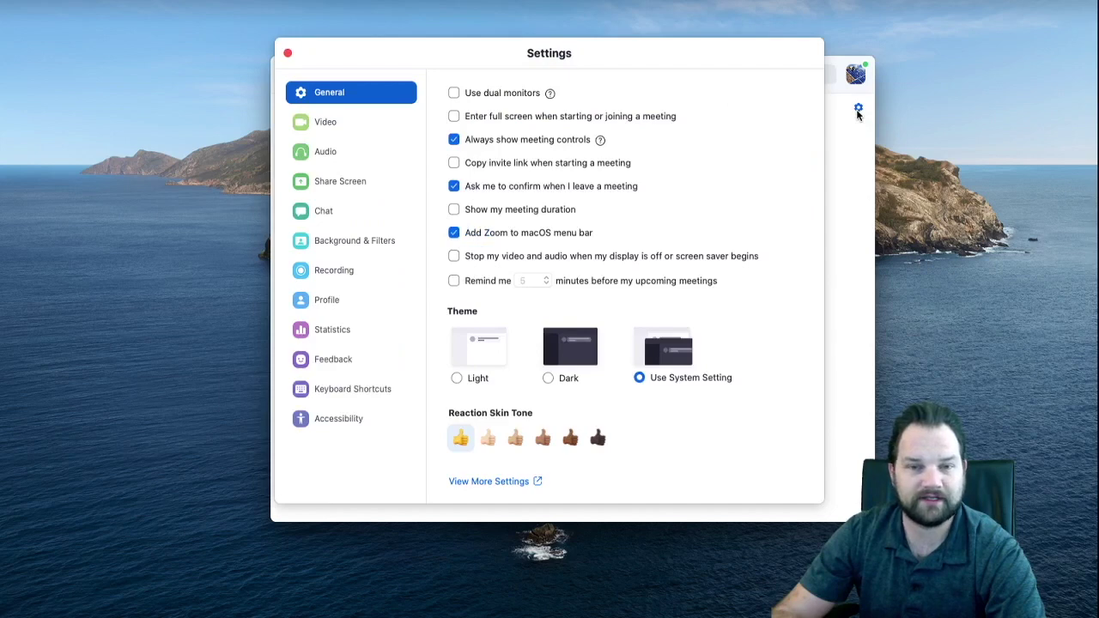
click(500, 483)
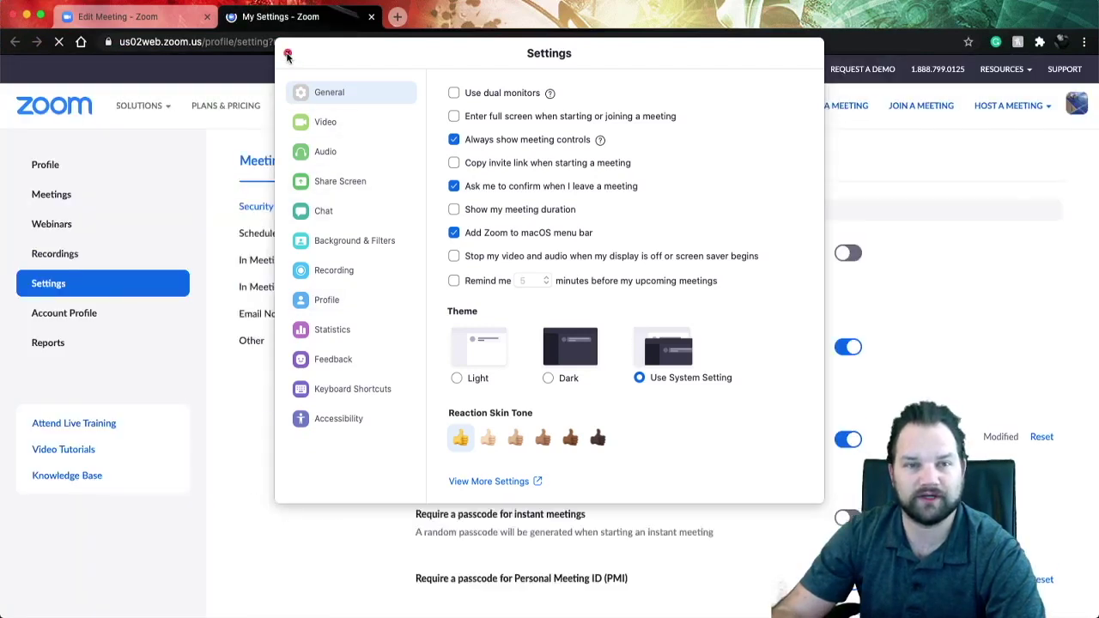
click(288, 54)
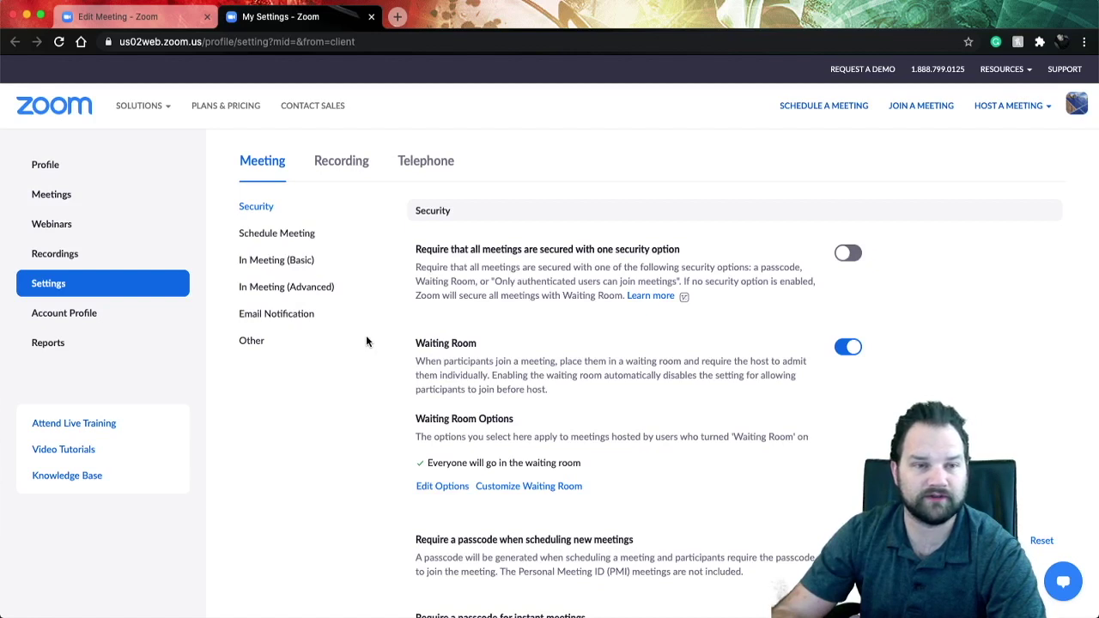
Start scheduling a new meeting from the meetings list and change its topic to "Test Meeting"
click(65, 201)
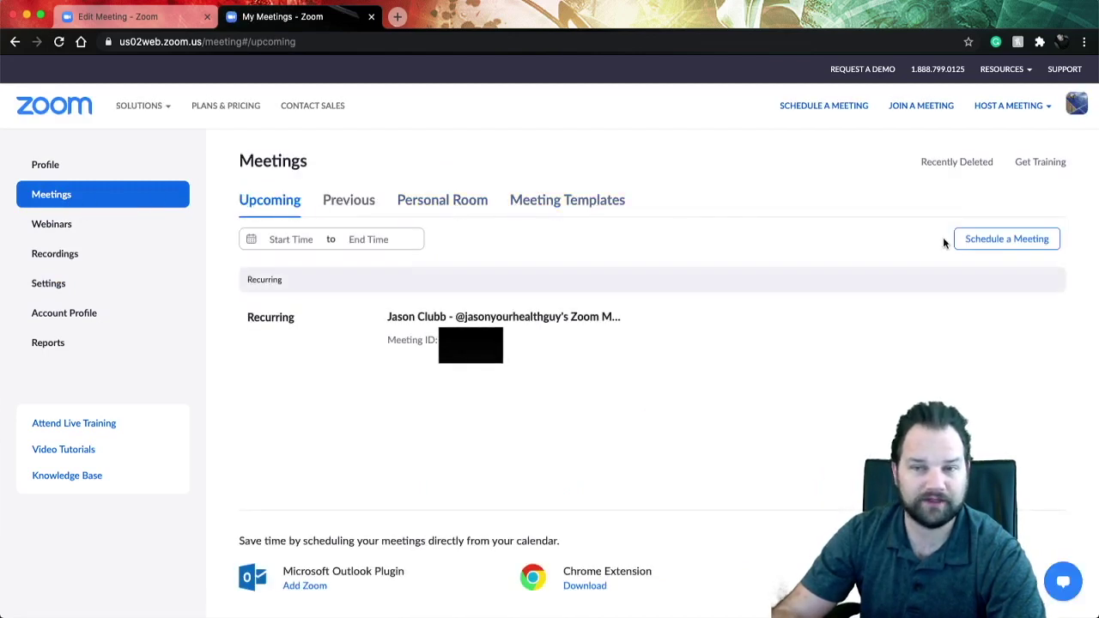
click(996, 245)
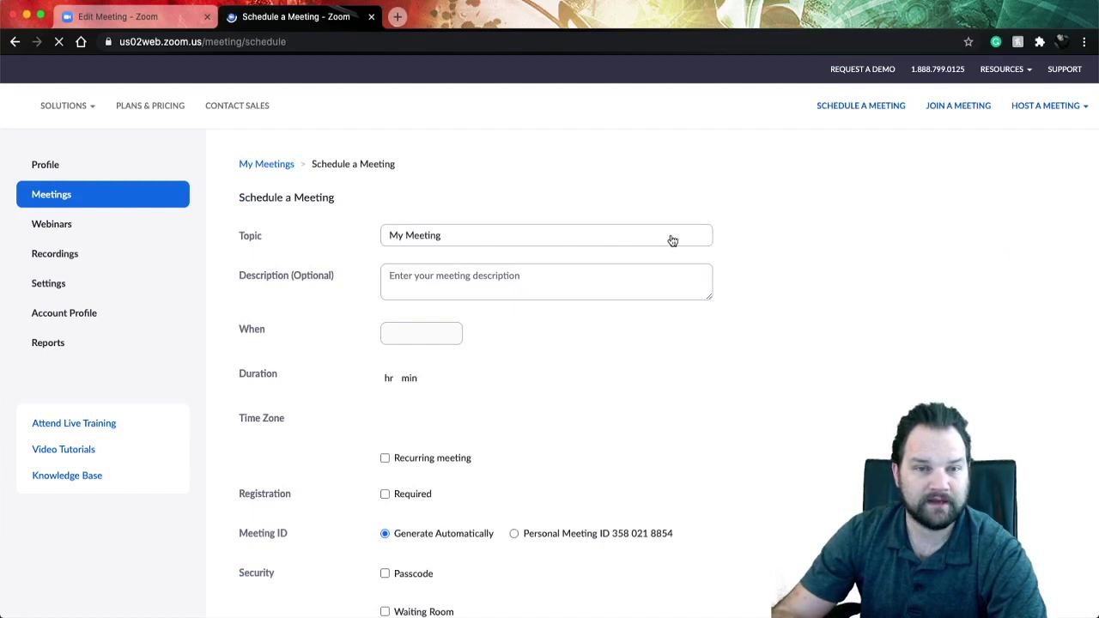
click(403, 237)
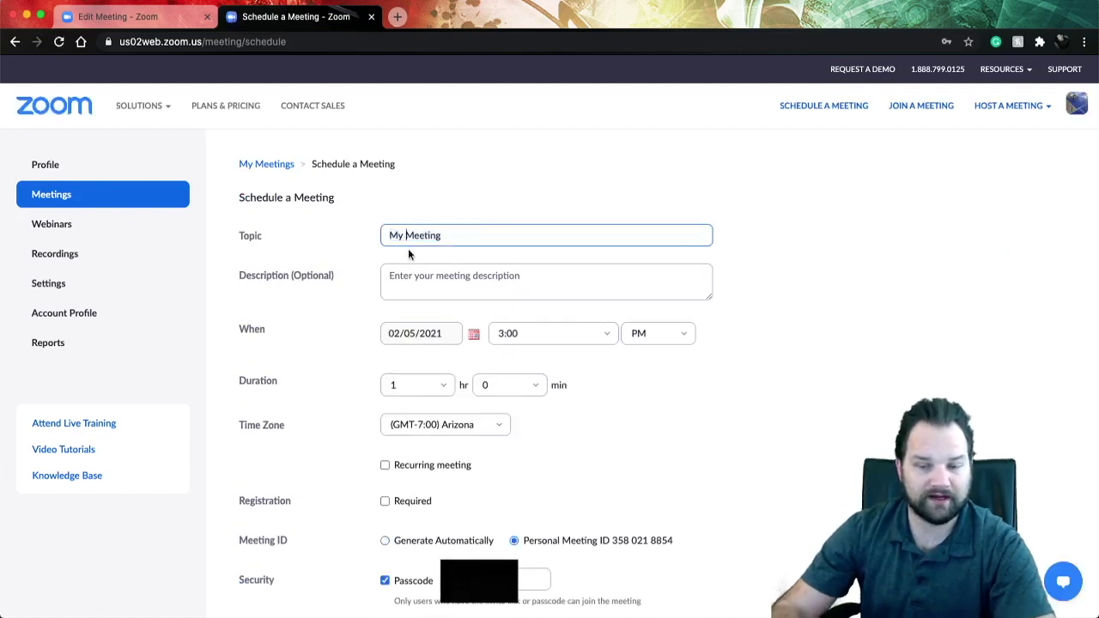
key(BackSpace)
key(BackSpace)
key(BackSpace)
text(Test)
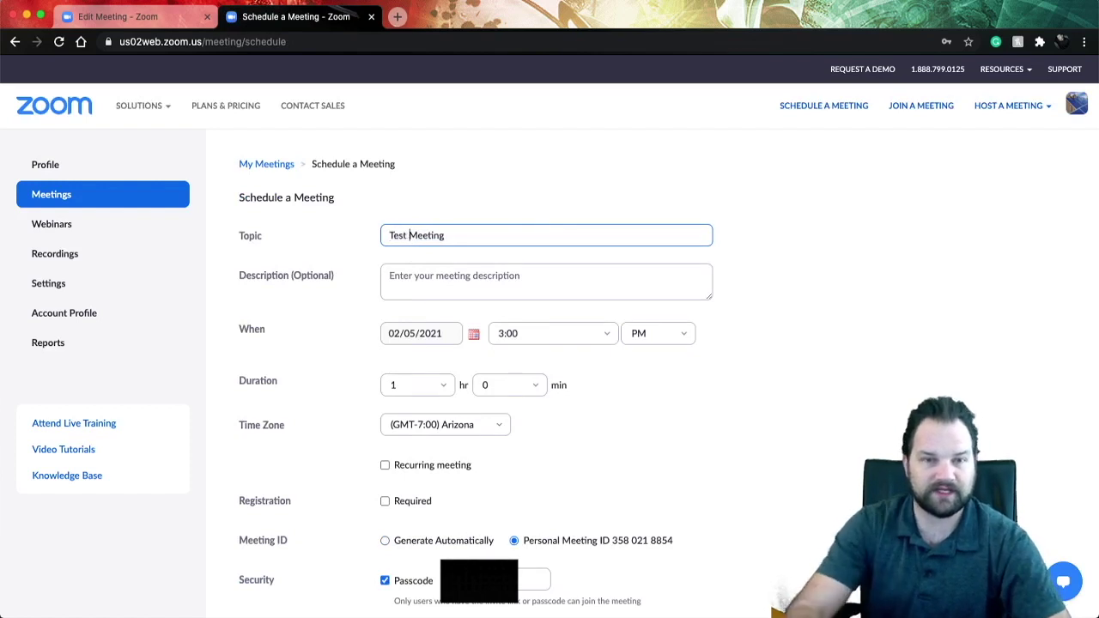
Enter the meeting description "This is a test" and set the start time to 4:00 PM
click(440, 284)
text(T)
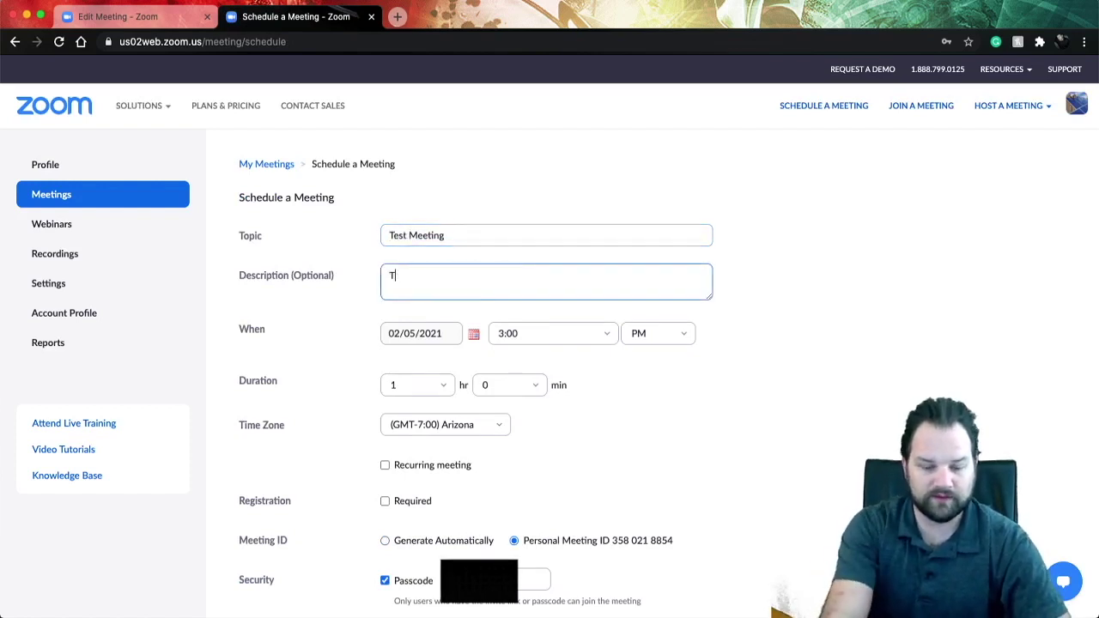
text(his is a test)
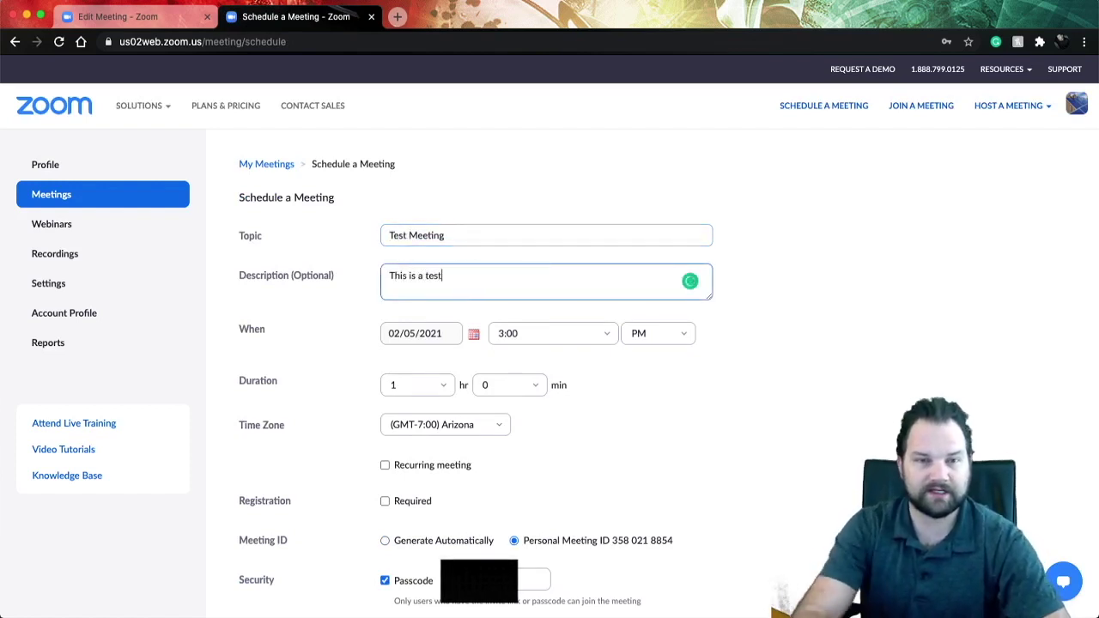
click(547, 333)
click(596, 332)
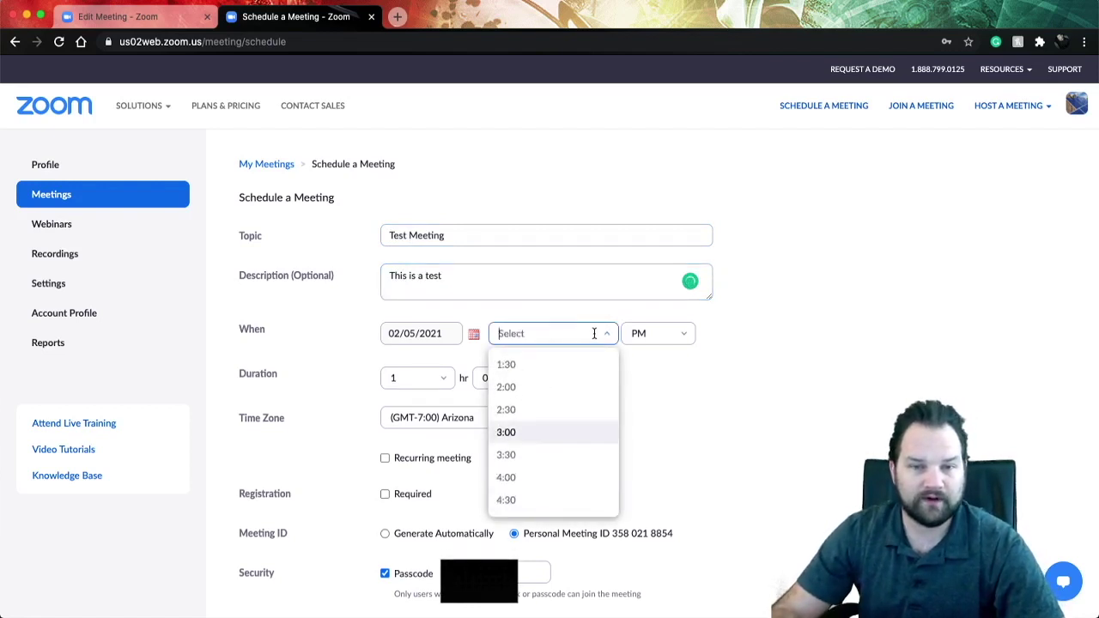
click(549, 475)
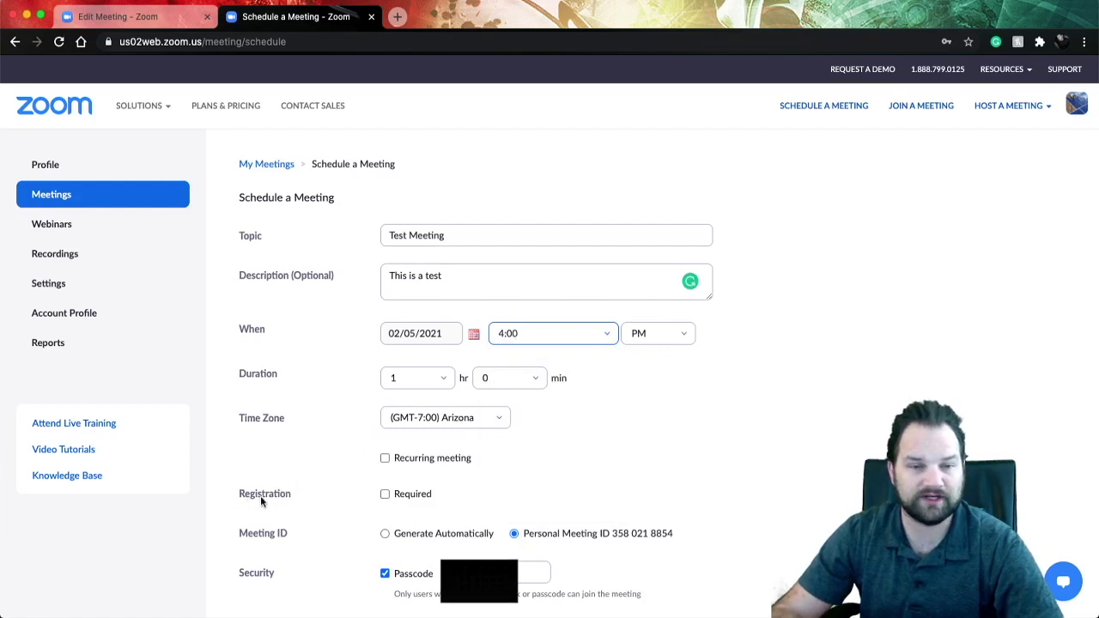
Make registration required for the meeting and turn off its passcode requirement
click(385, 495)
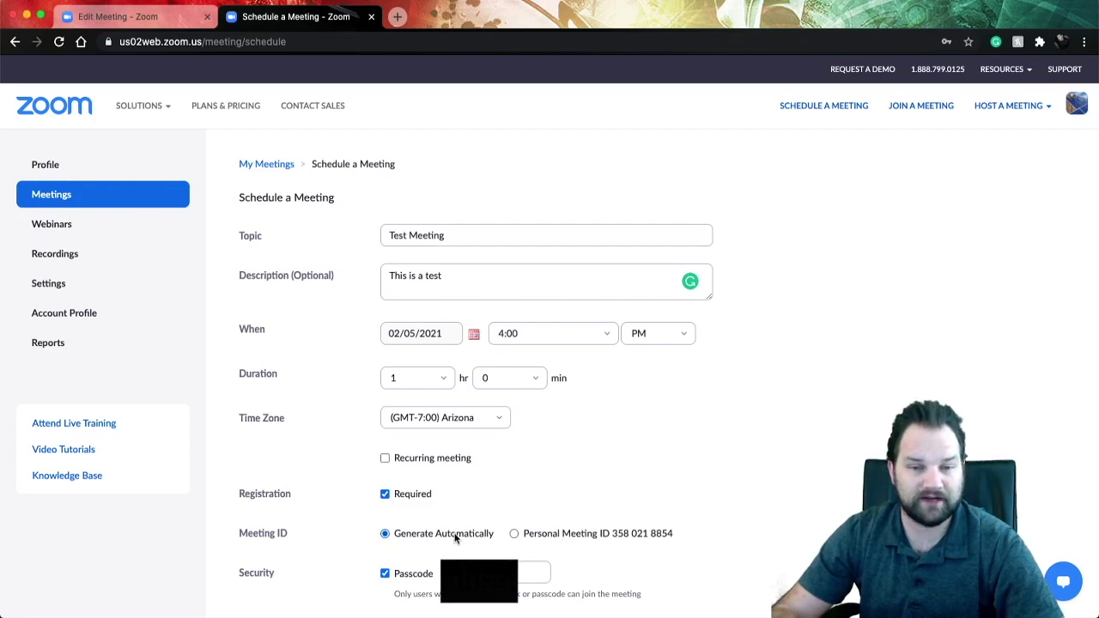
click(386, 574)
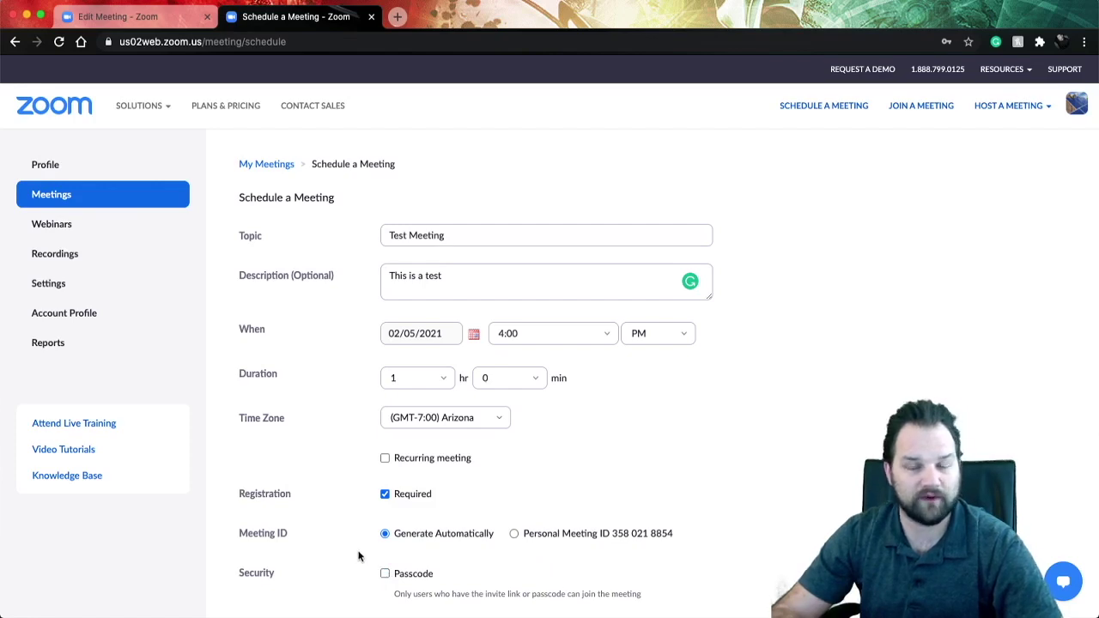
Set the host's video to on for the meeting
scroll(359, 554, down, 5)
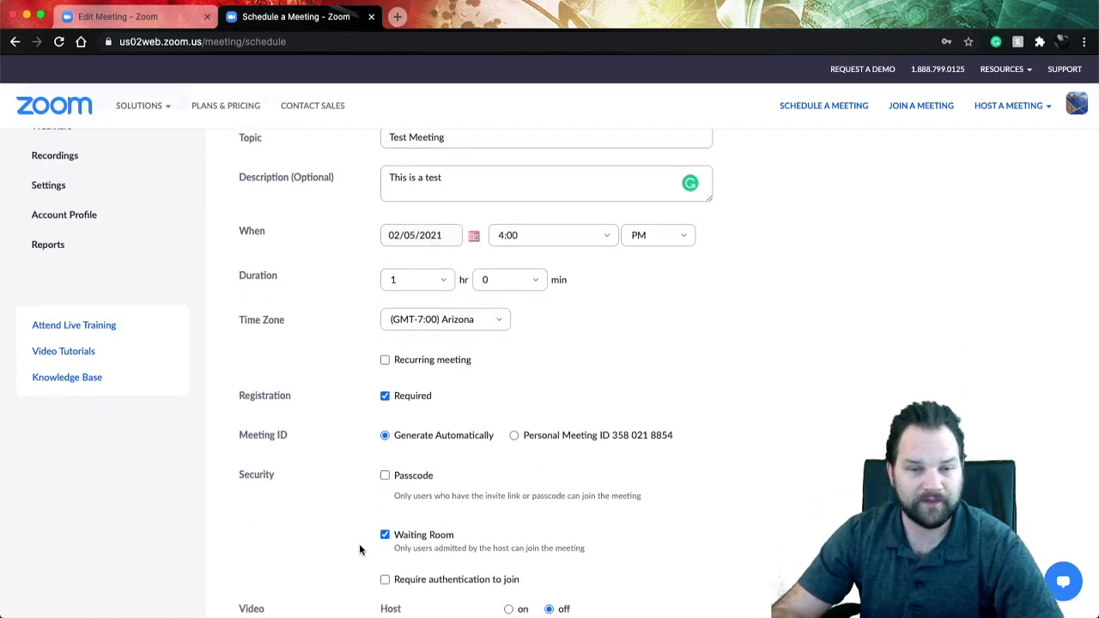
scroll(359, 550, down, 3)
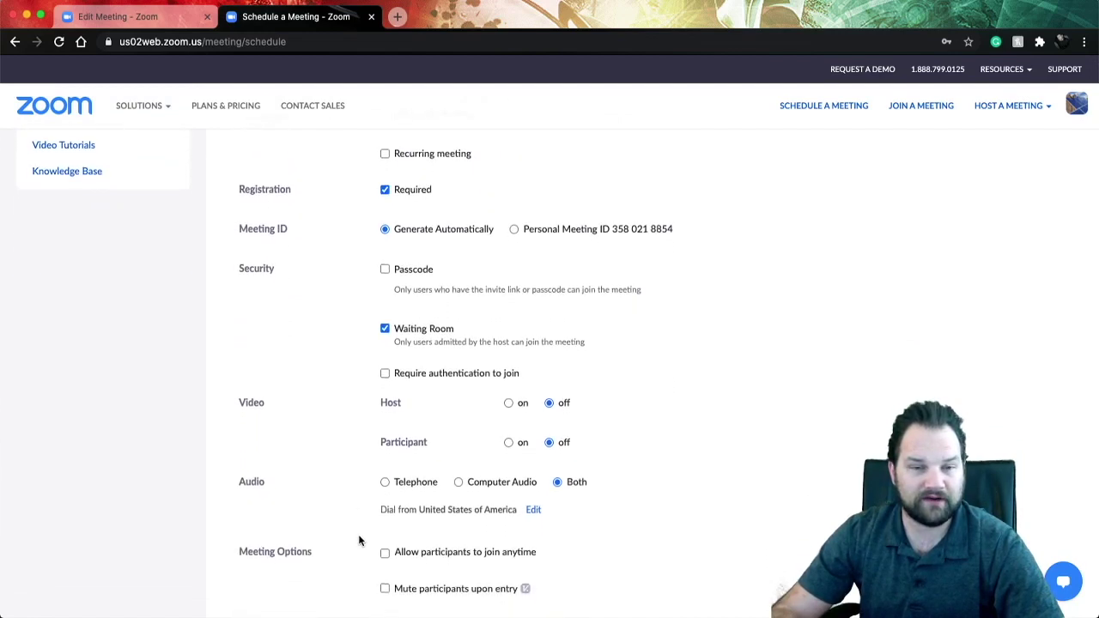
click(509, 398)
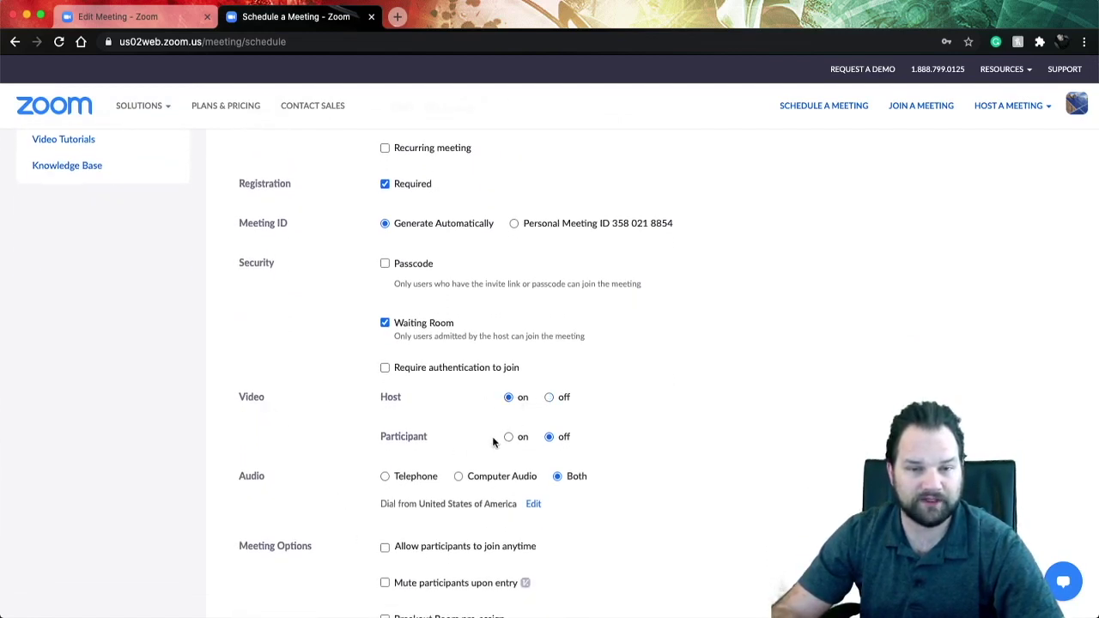
Save the scheduled meeting with participant video on and entry allowed only for users from the United States of America
click(509, 437)
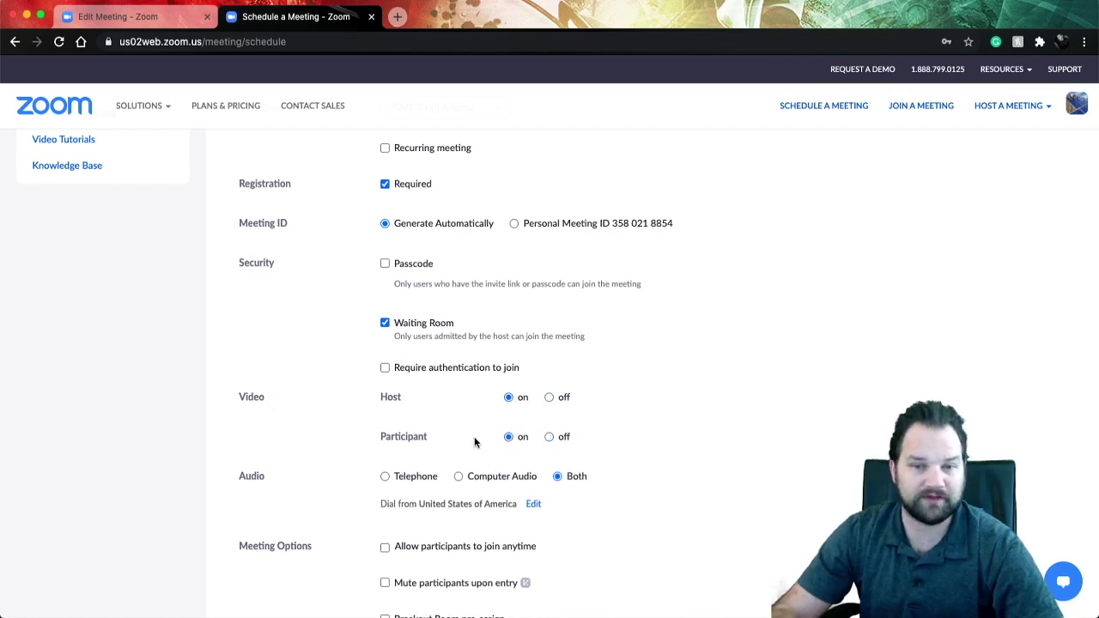
scroll(474, 436, down, 3)
scroll(492, 437, down, 2)
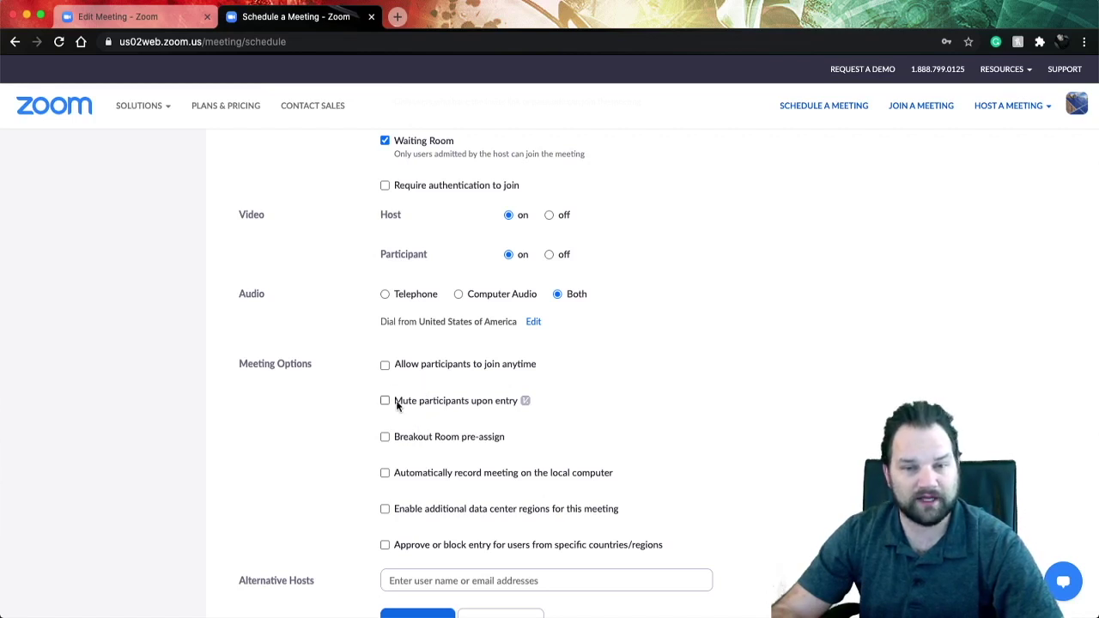
click(384, 546)
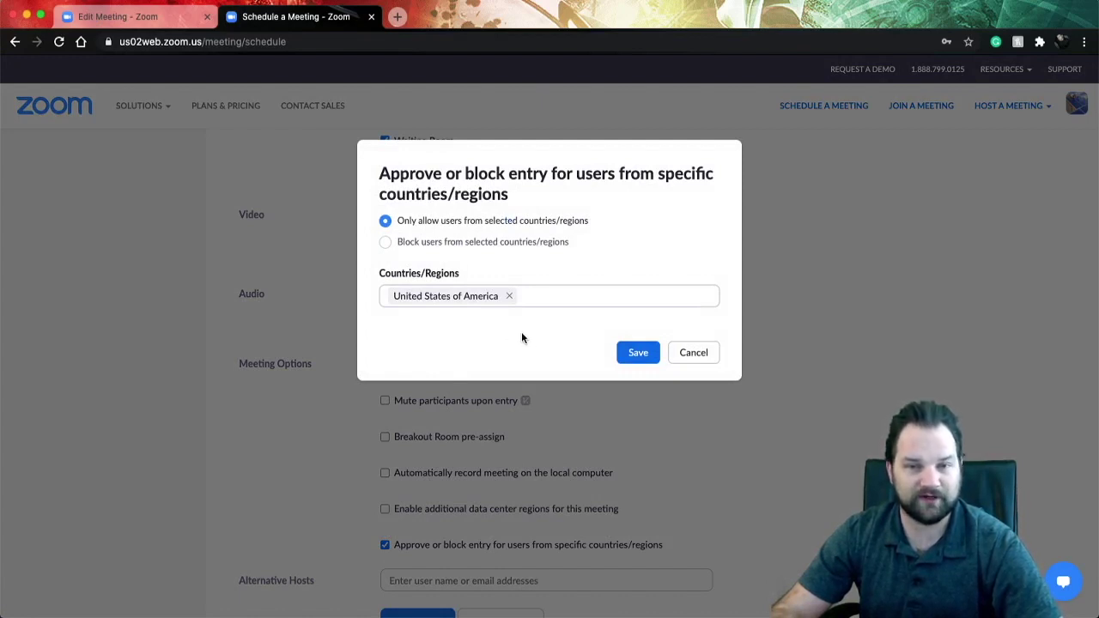
click(636, 356)
scroll(665, 391, down, 3)
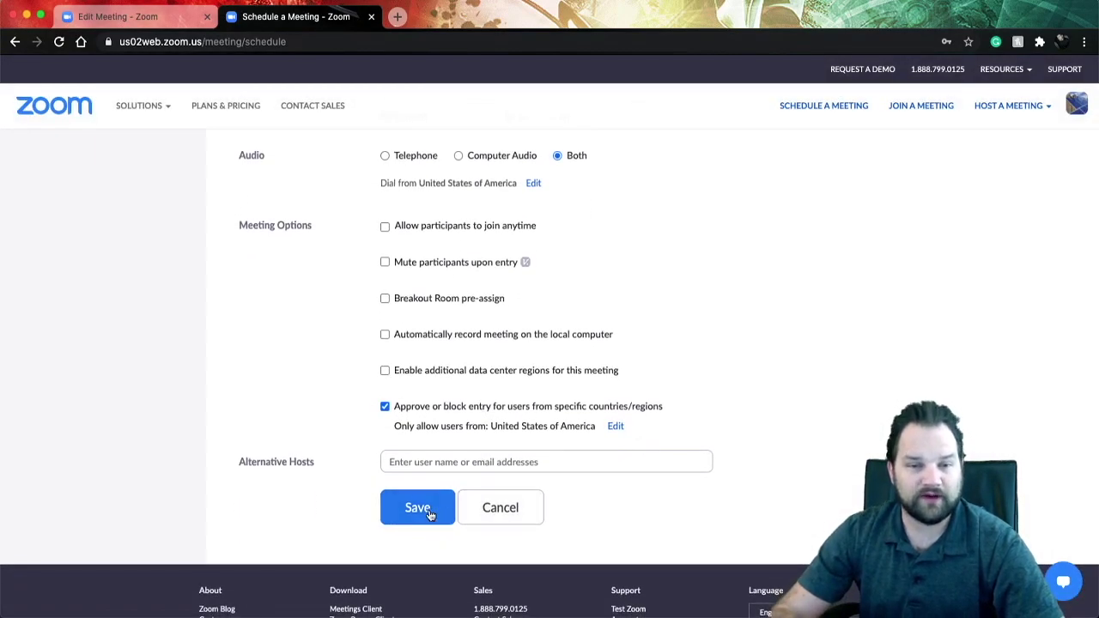
click(428, 513)
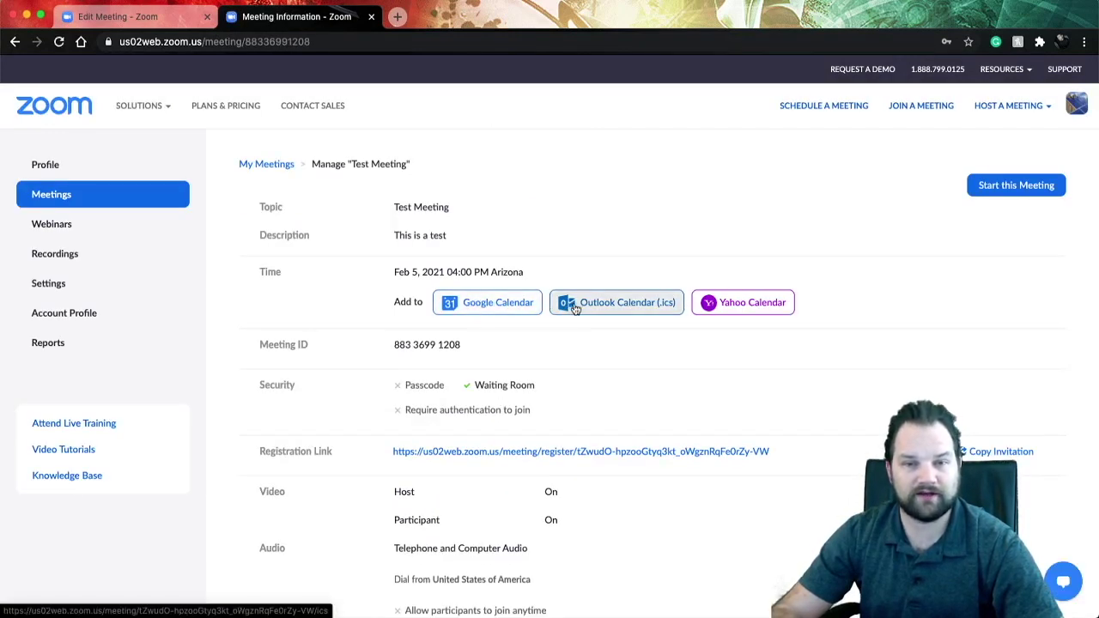
Open the saved meeting's registration options for editing and review the standard question fields available to registrants
scroll(713, 346, down, 3)
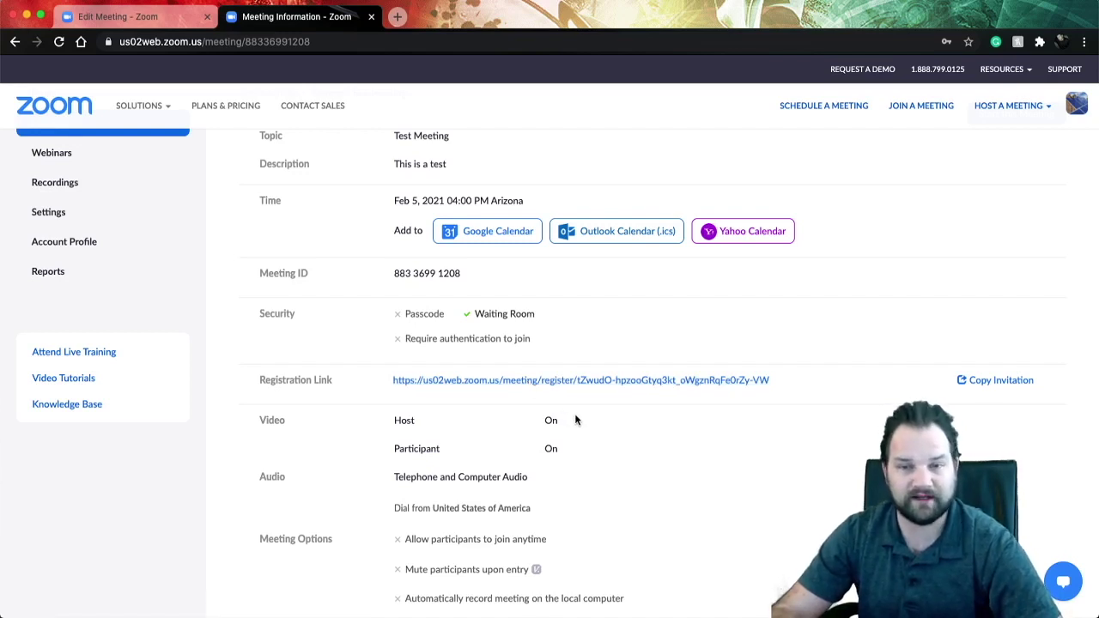
scroll(576, 419, down, 2)
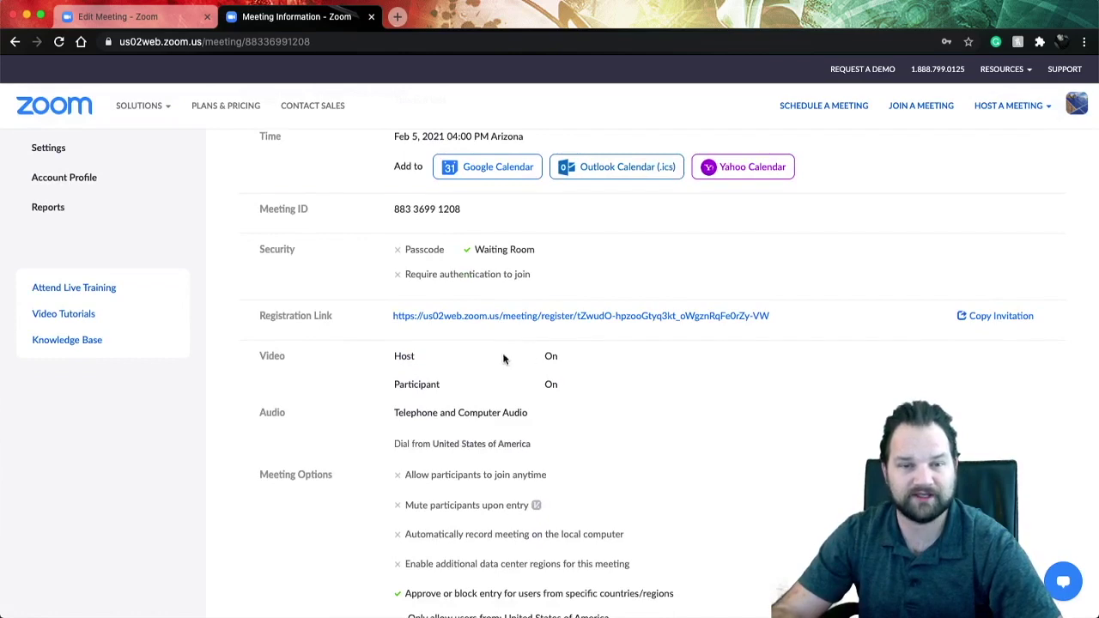
scroll(596, 381, down, 4)
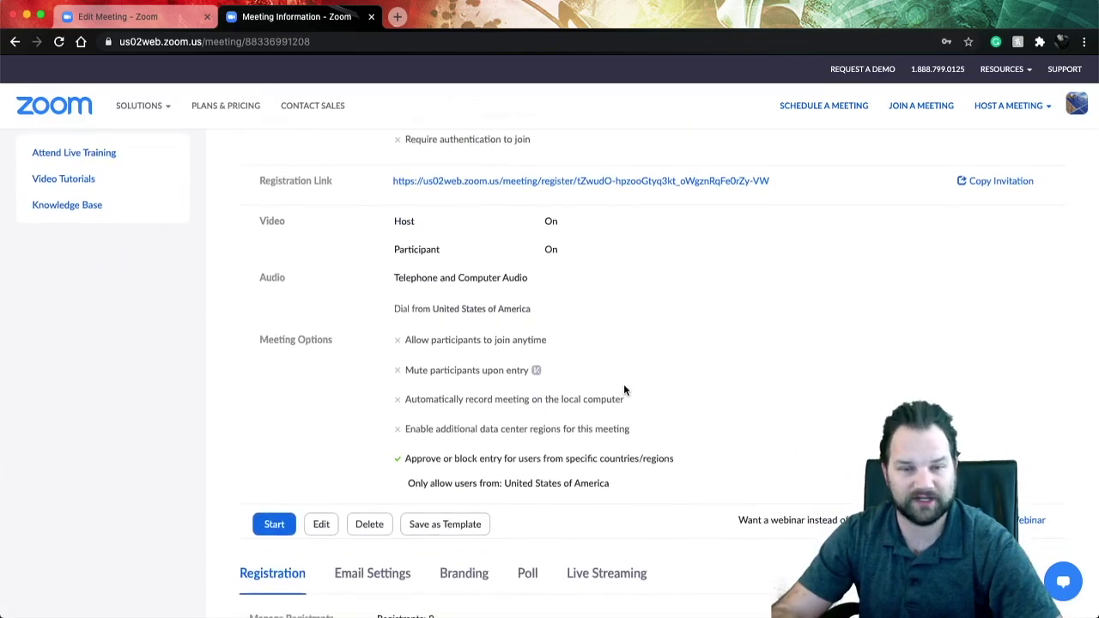
scroll(625, 391, down, 7)
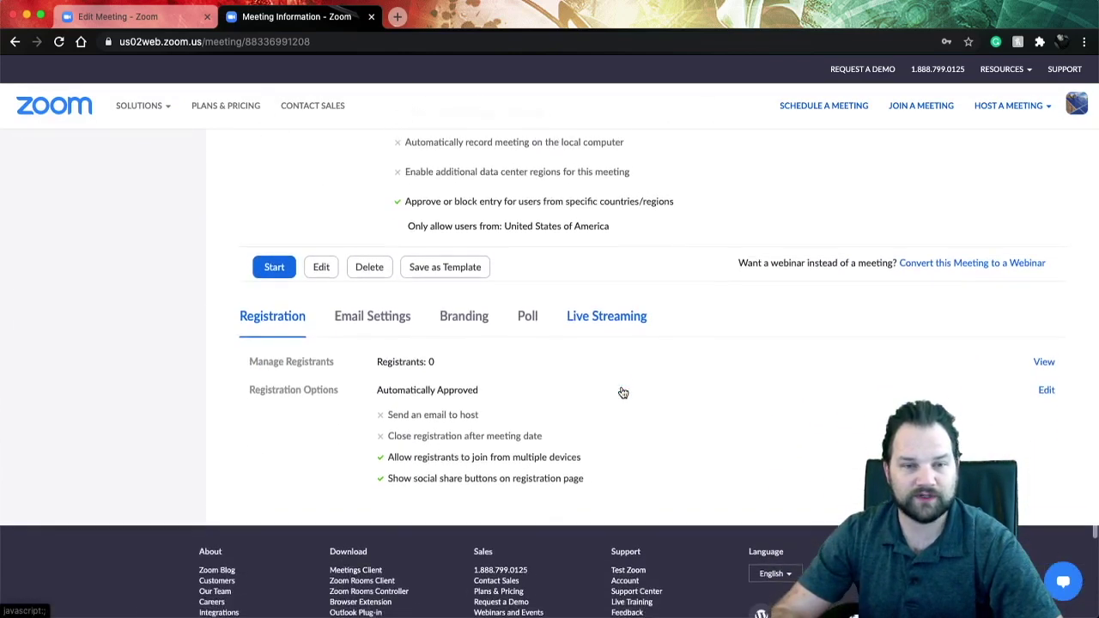
scroll(623, 393, down, 1)
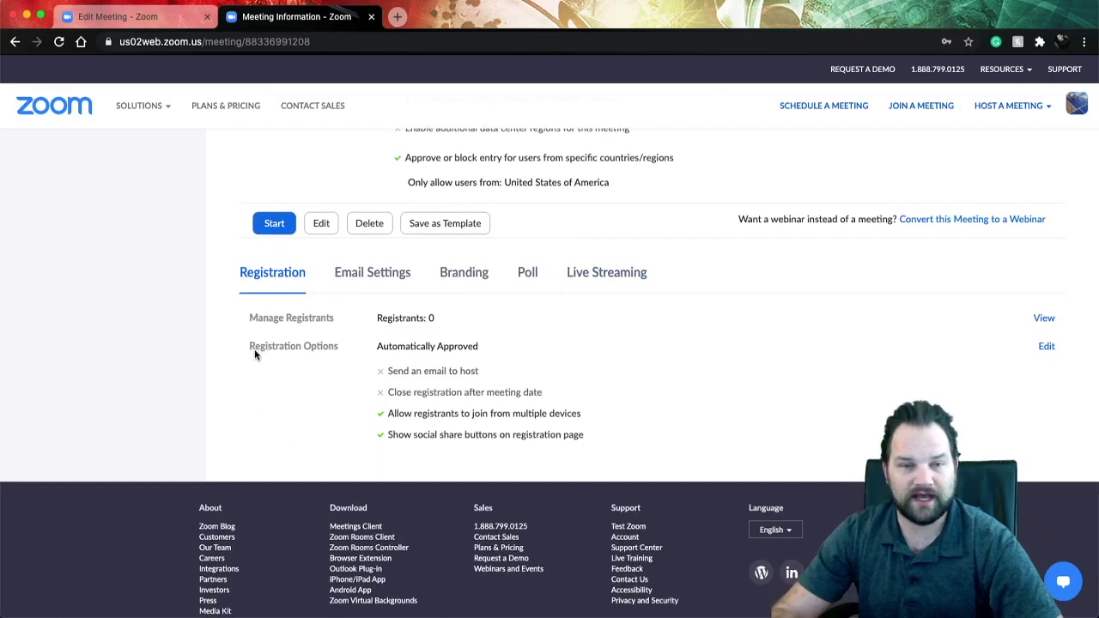
click(1045, 348)
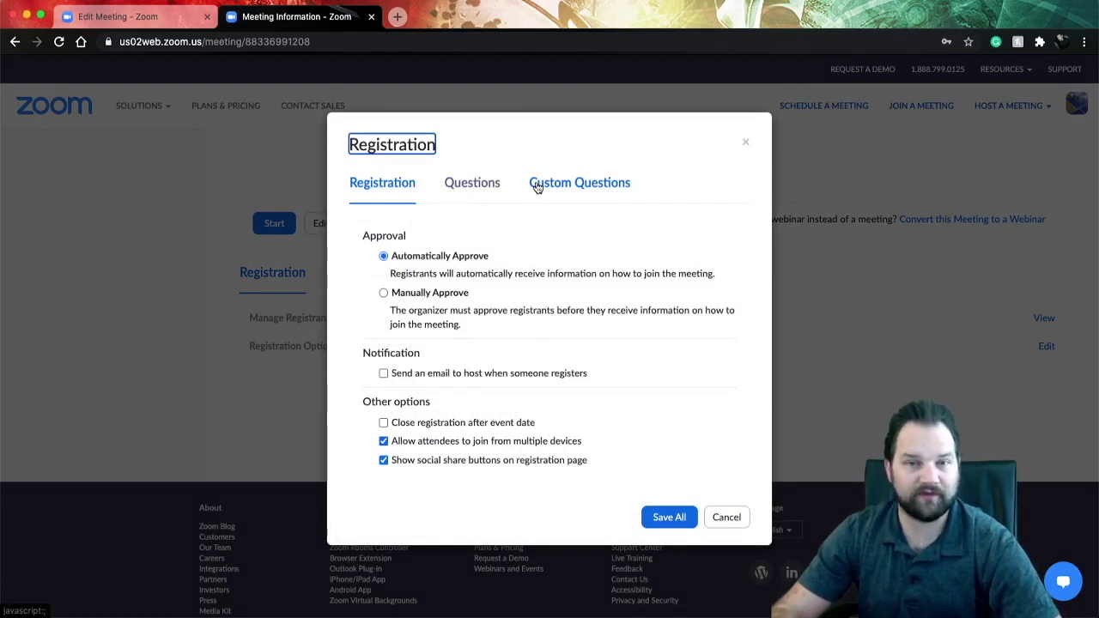
click(465, 188)
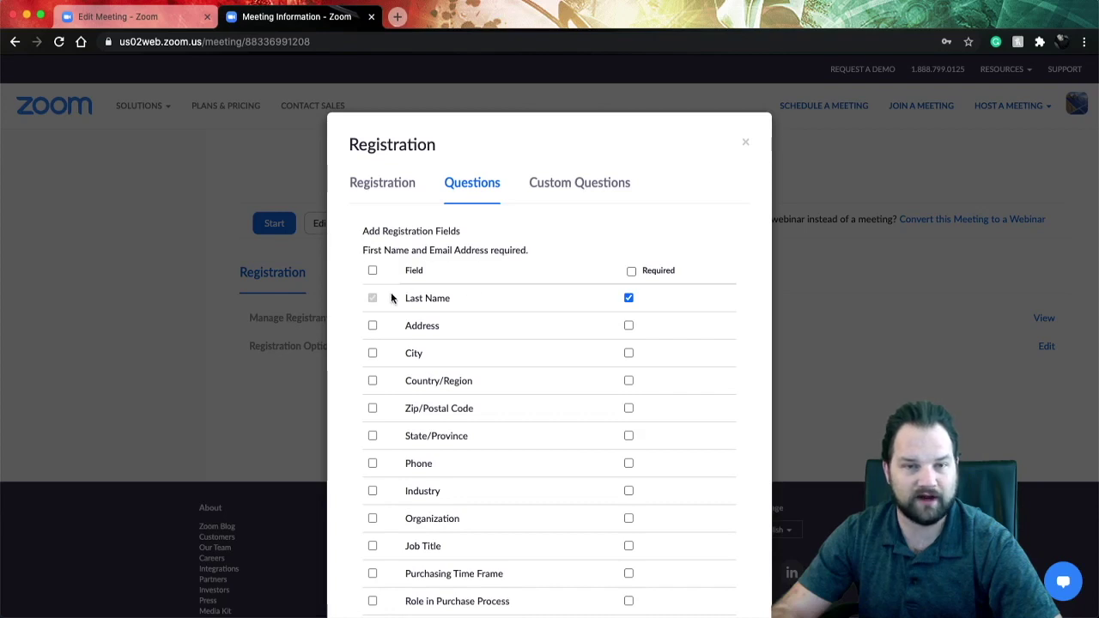
scroll(518, 488, down, 3)
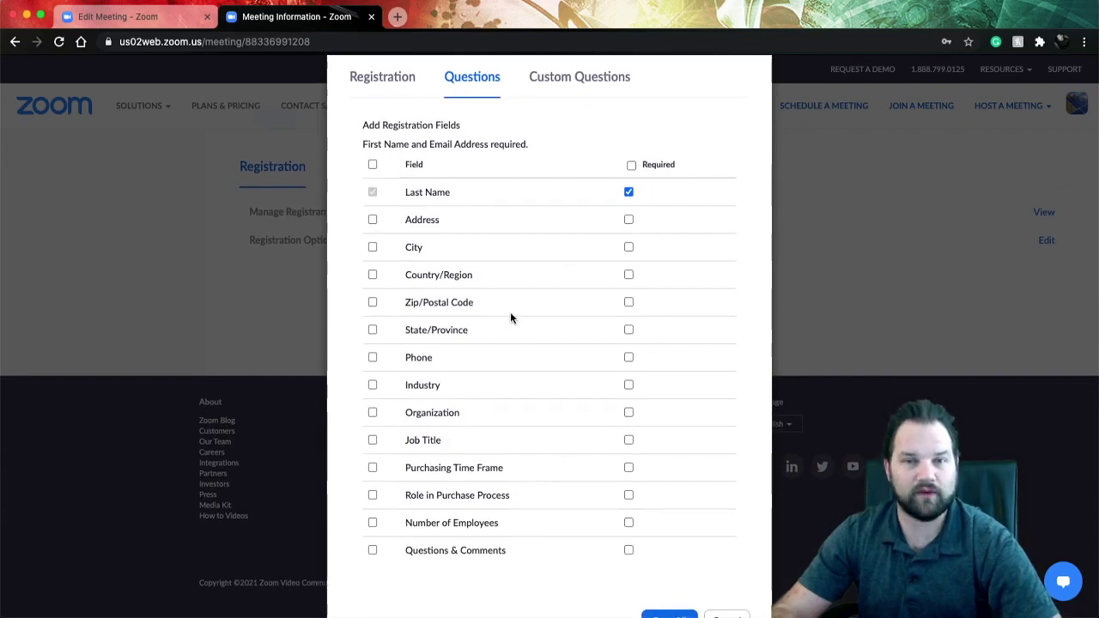
scroll(510, 317, up, 3)
Create a required short-answer custom registration question reading "Phone Number"
click(583, 180)
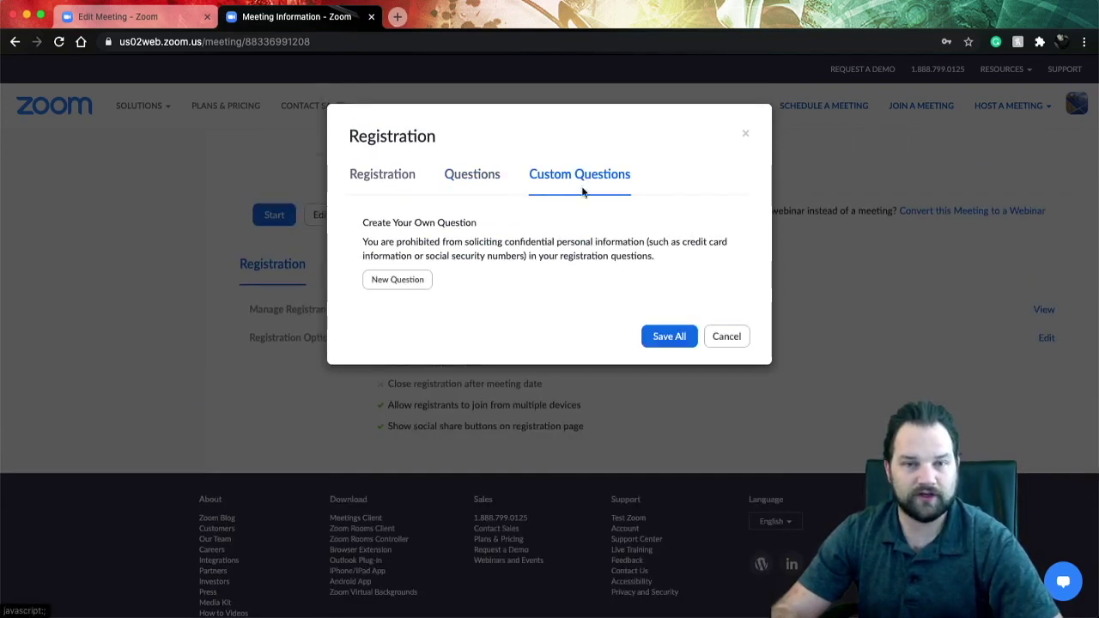
click(426, 284)
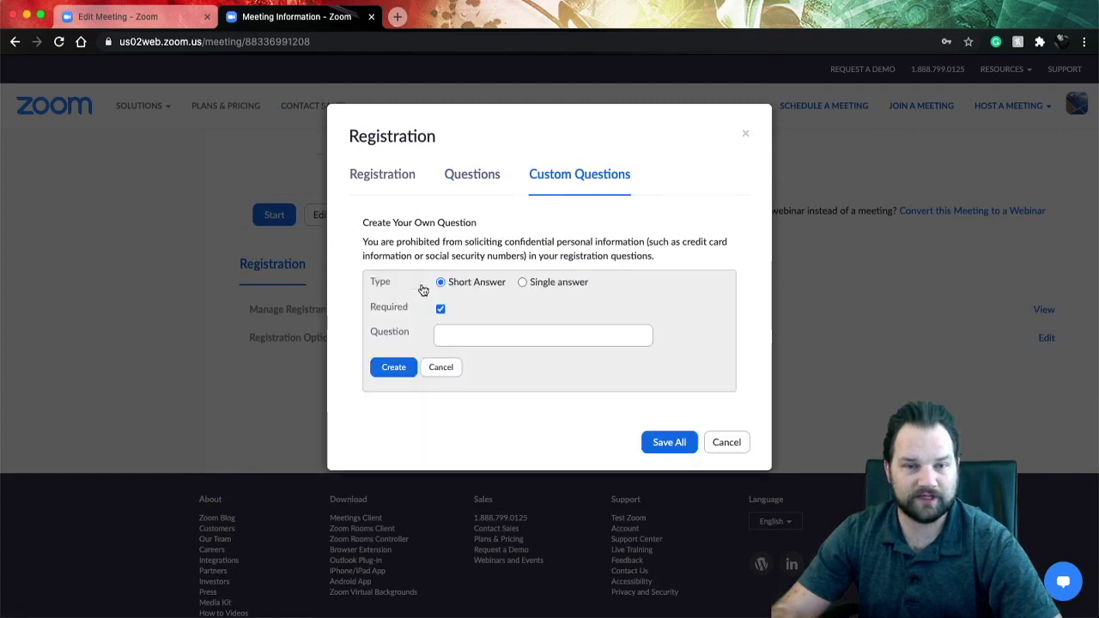
click(468, 337)
text(Phone)
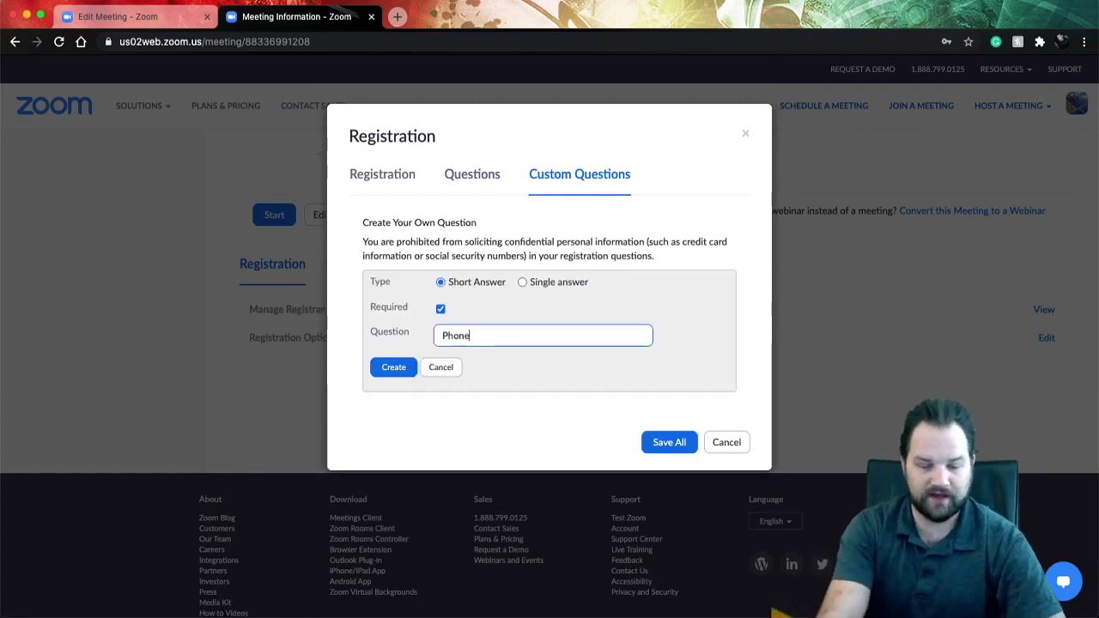
text( Number)
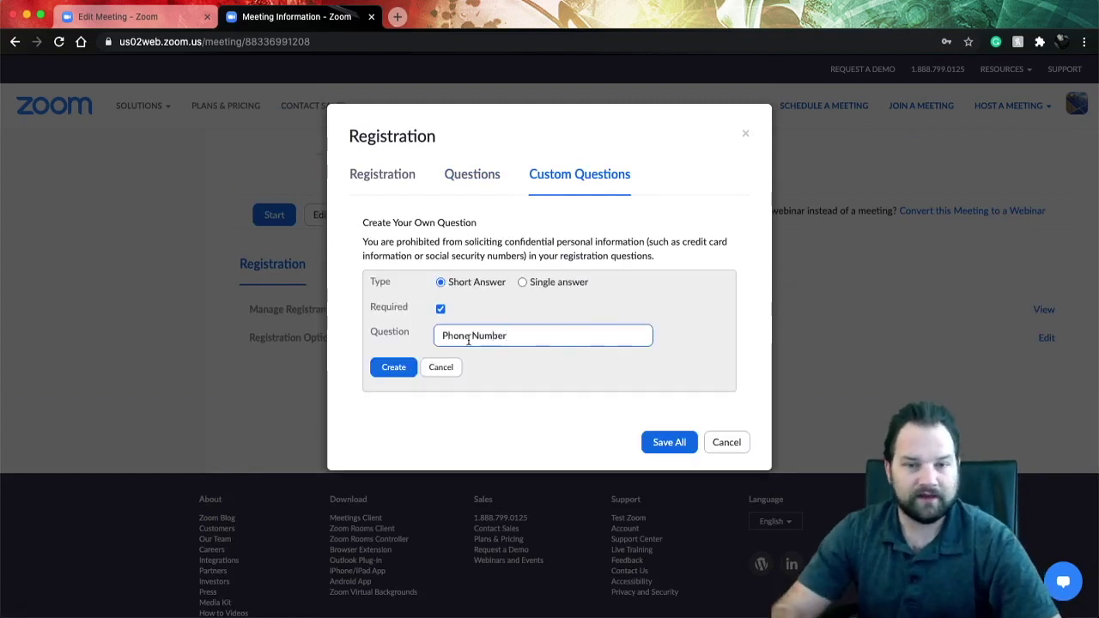
click(394, 368)
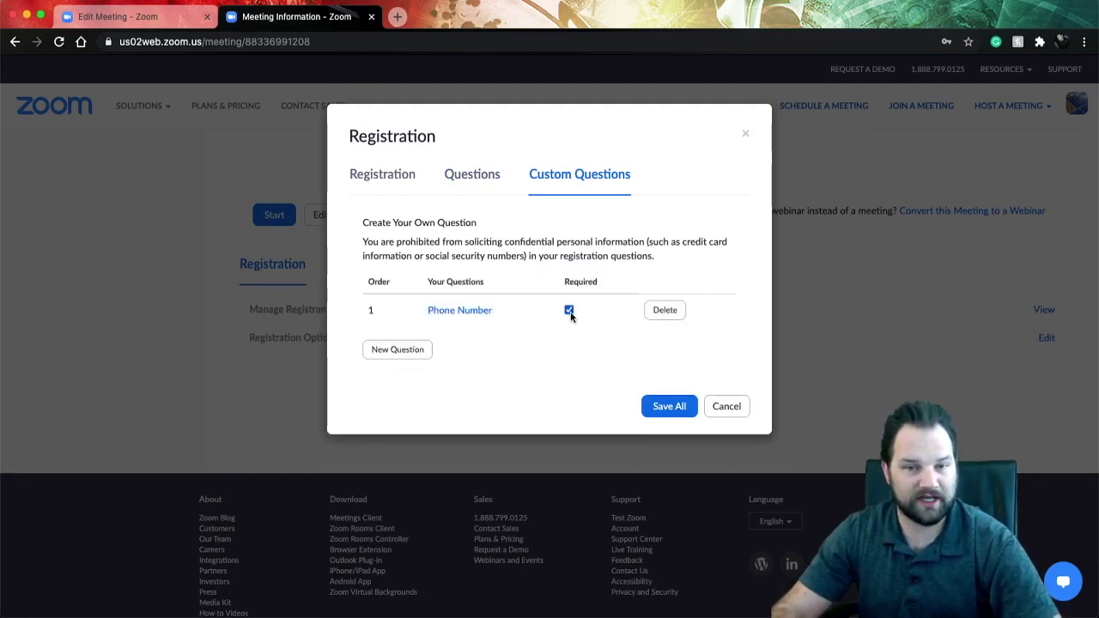
Create a required single-answer custom question "How did you hear about our event?" with the answers Facebook, Linkedin and Direct Message
click(418, 360)
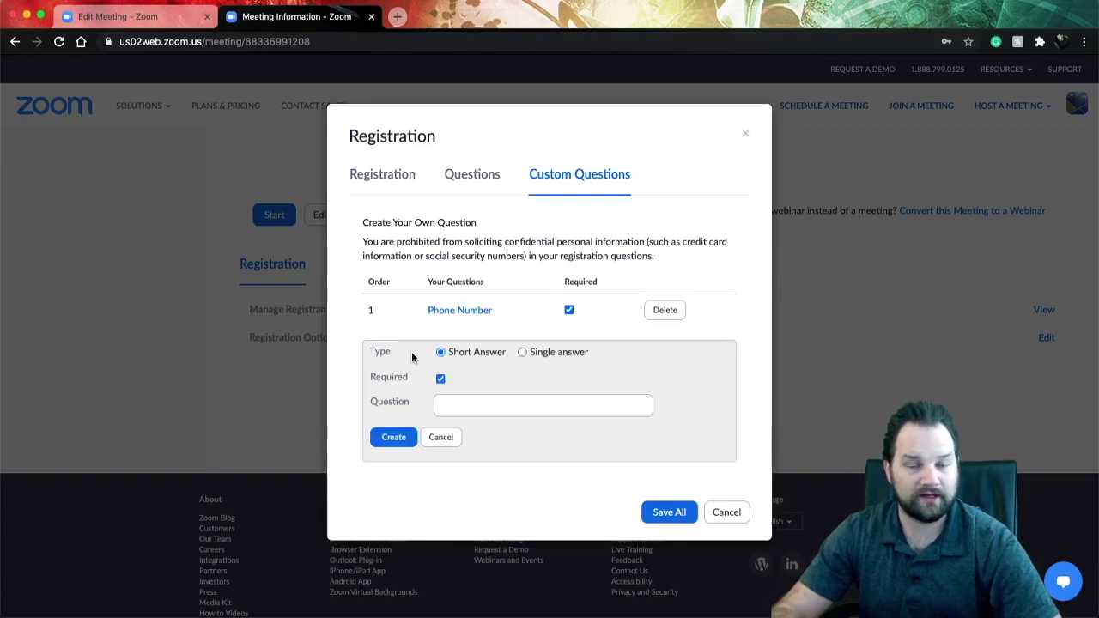
click(474, 405)
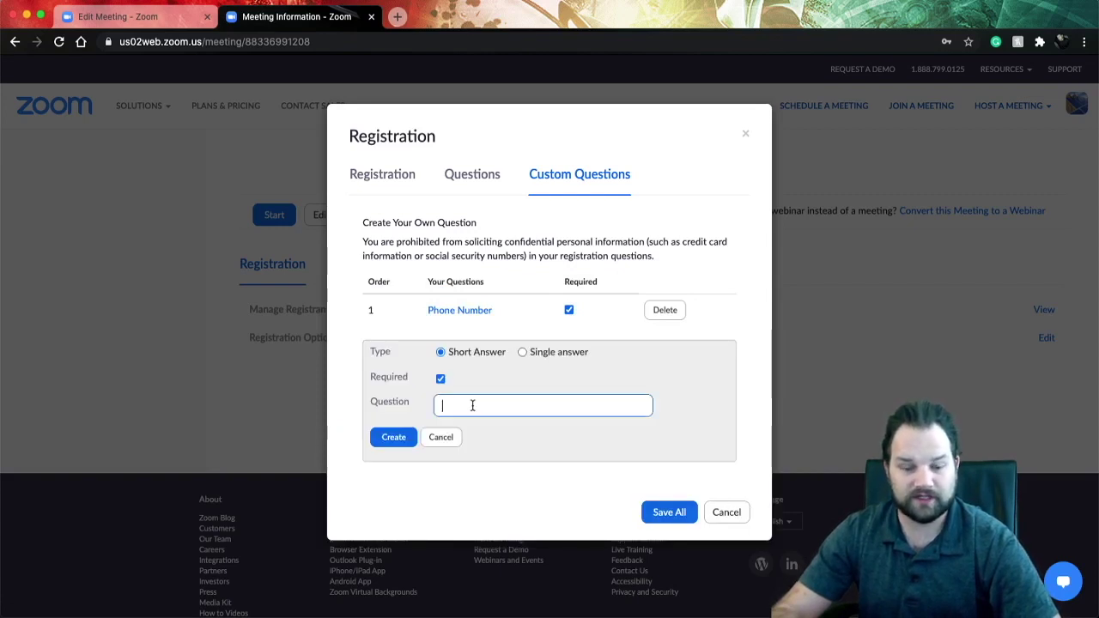
text(How did you )
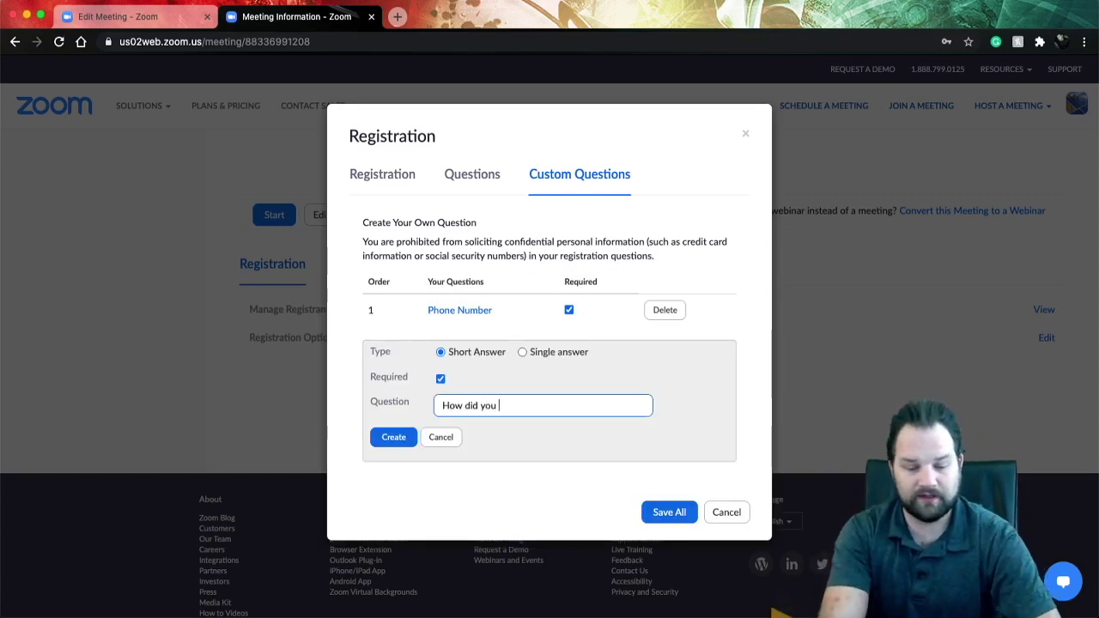
text(hear about our event?)
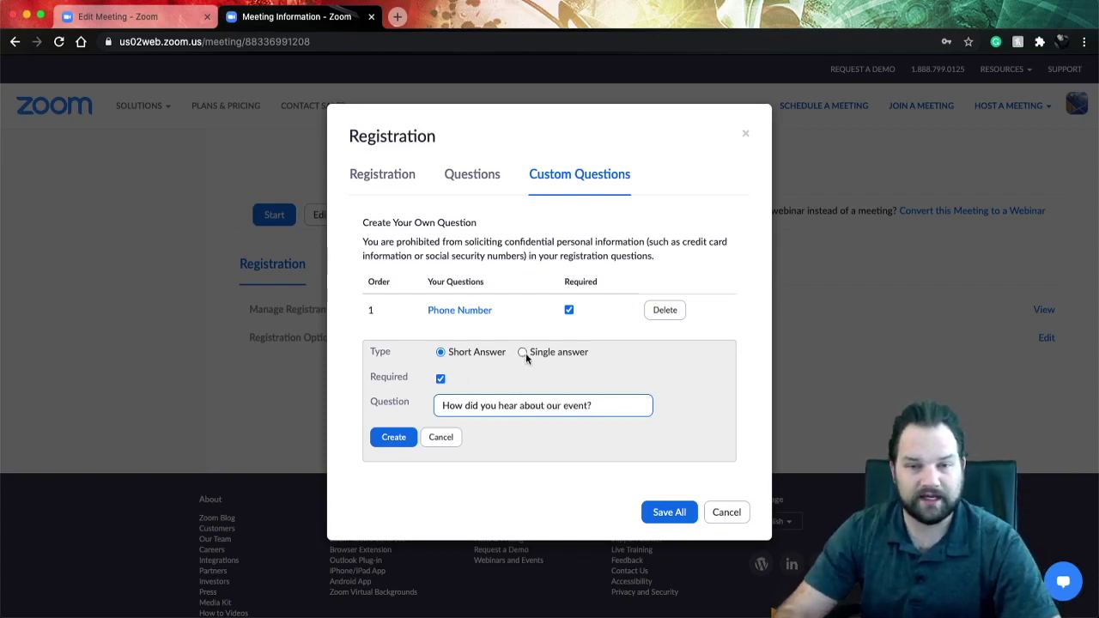
click(522, 353)
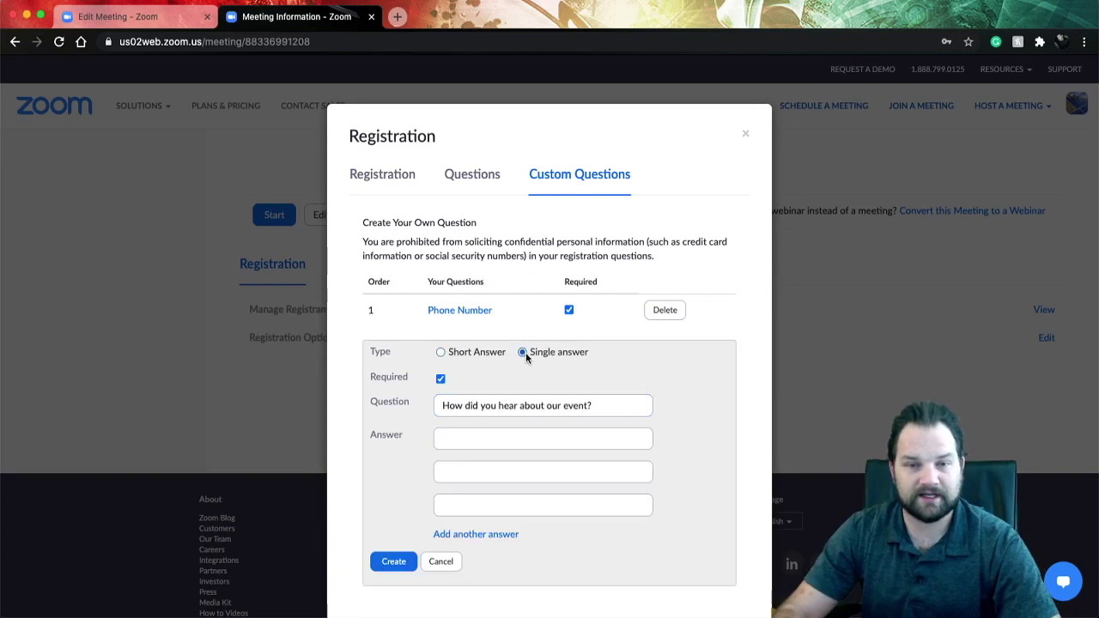
click(495, 436)
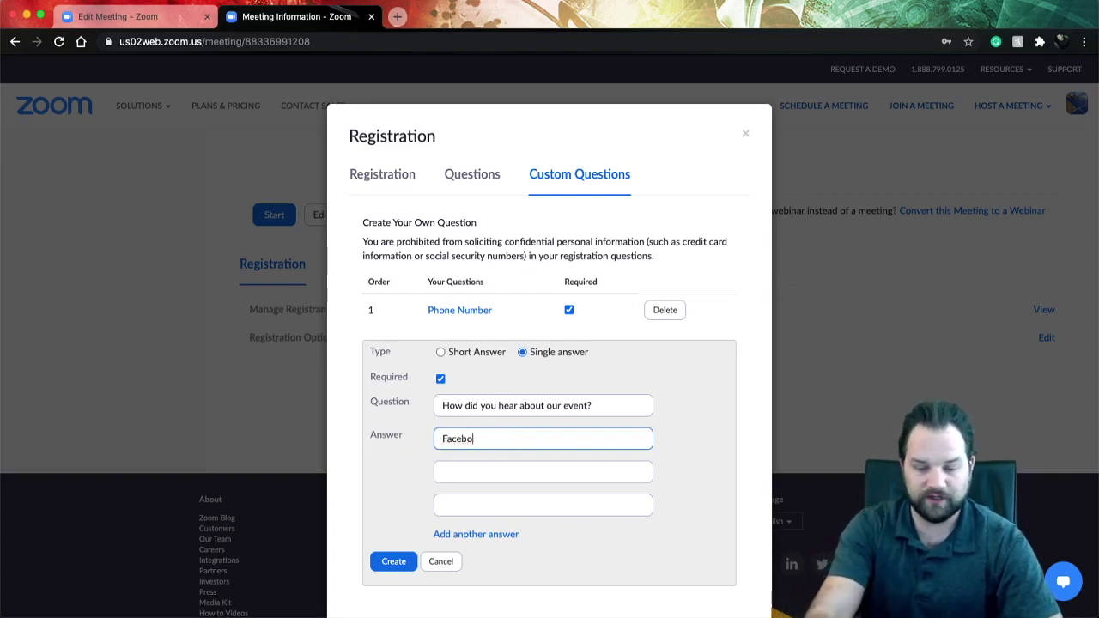
click(454, 473)
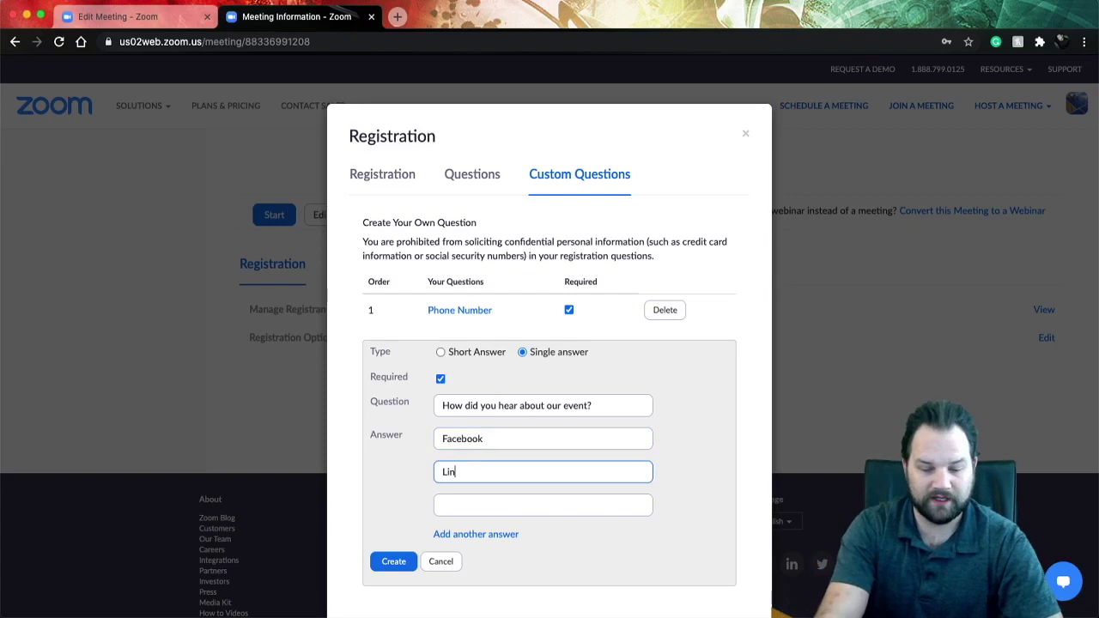
click(575, 509)
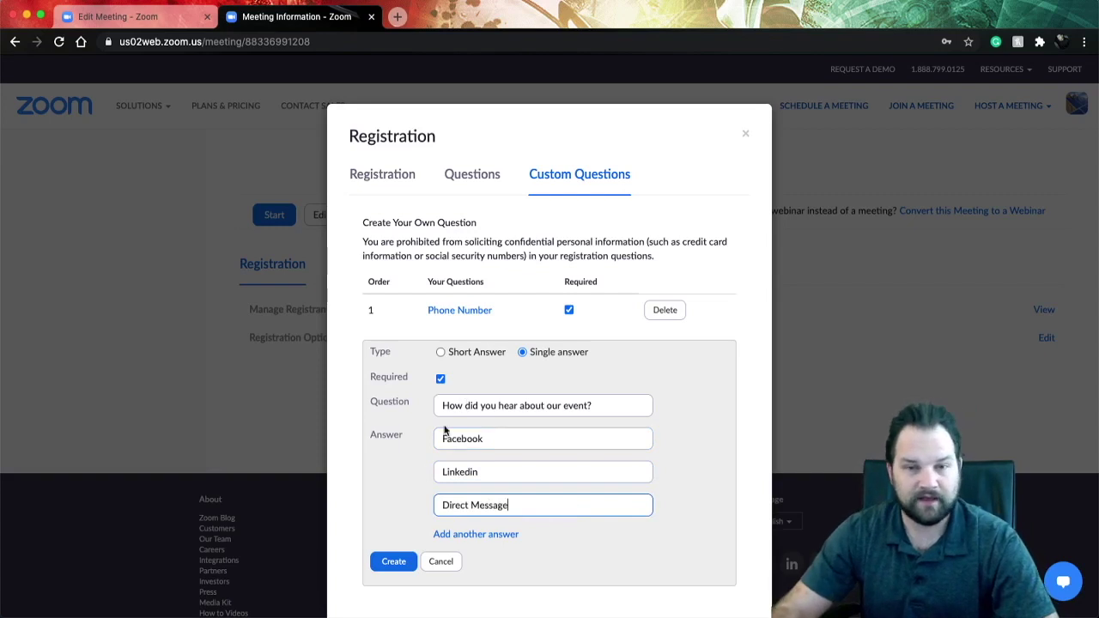
click(393, 561)
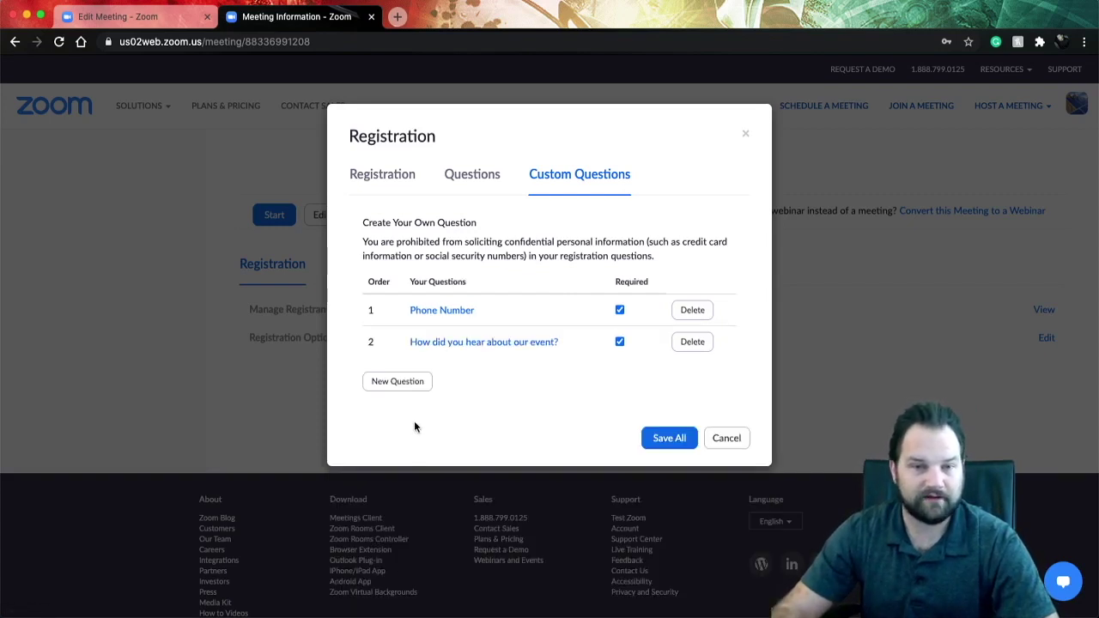
Create an optional short-answer custom question "Who referred you to this meeting?" and save all registration settings
click(406, 388)
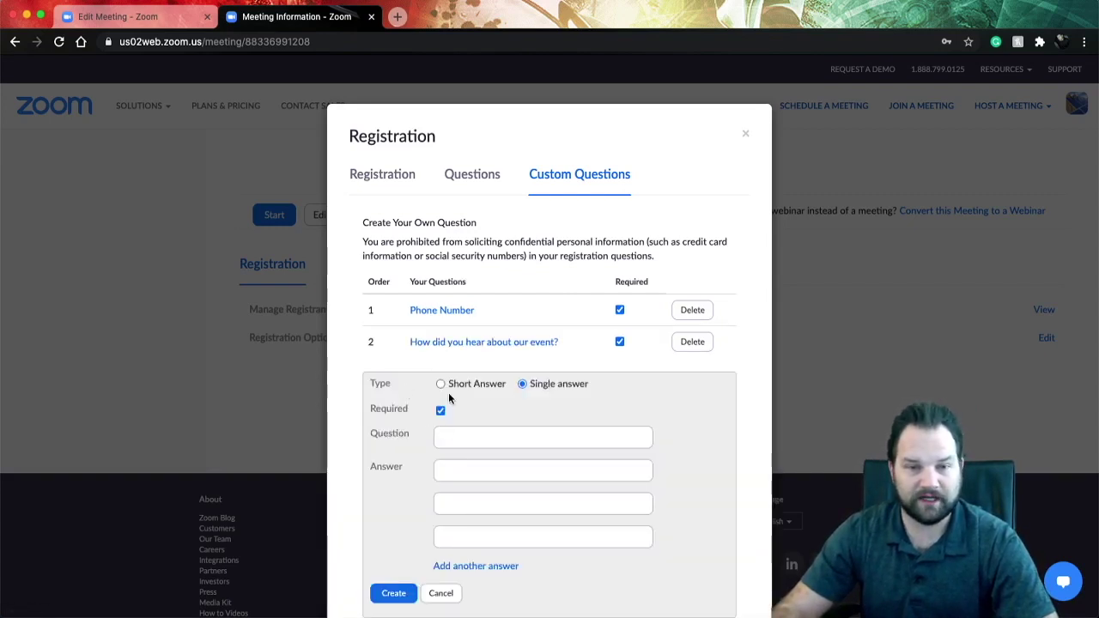
click(440, 383)
click(444, 434)
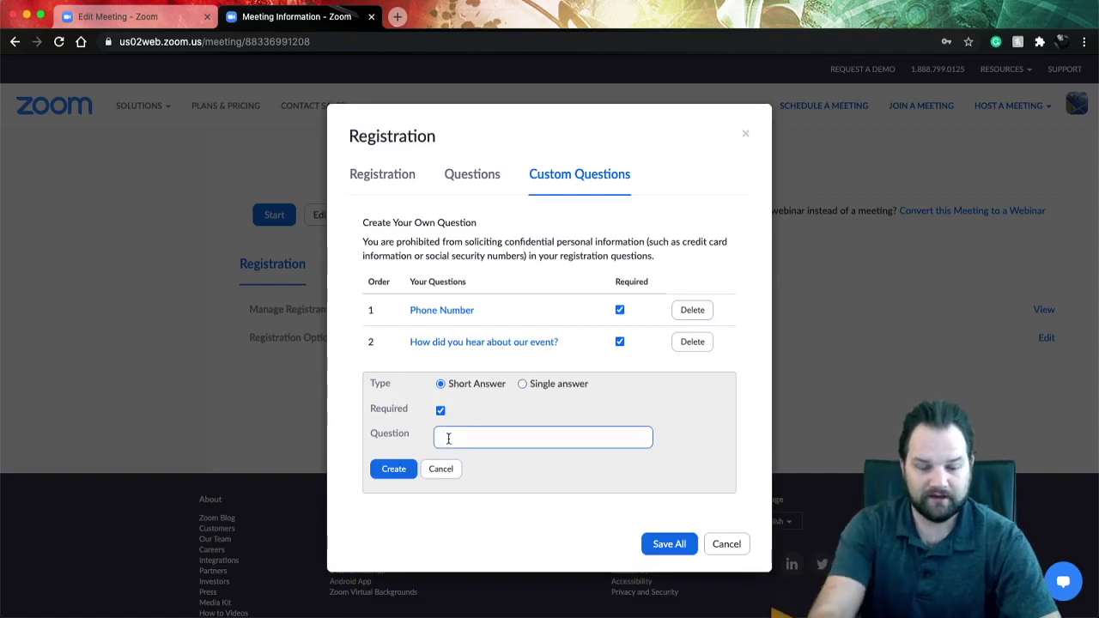
text(Who r)
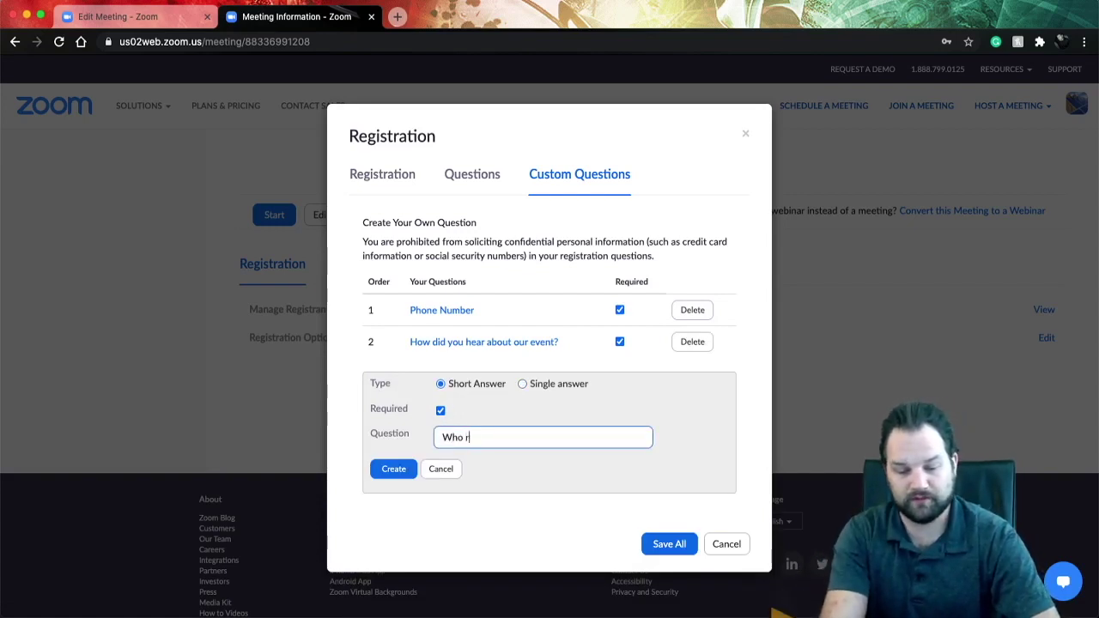
text(eferred you to )
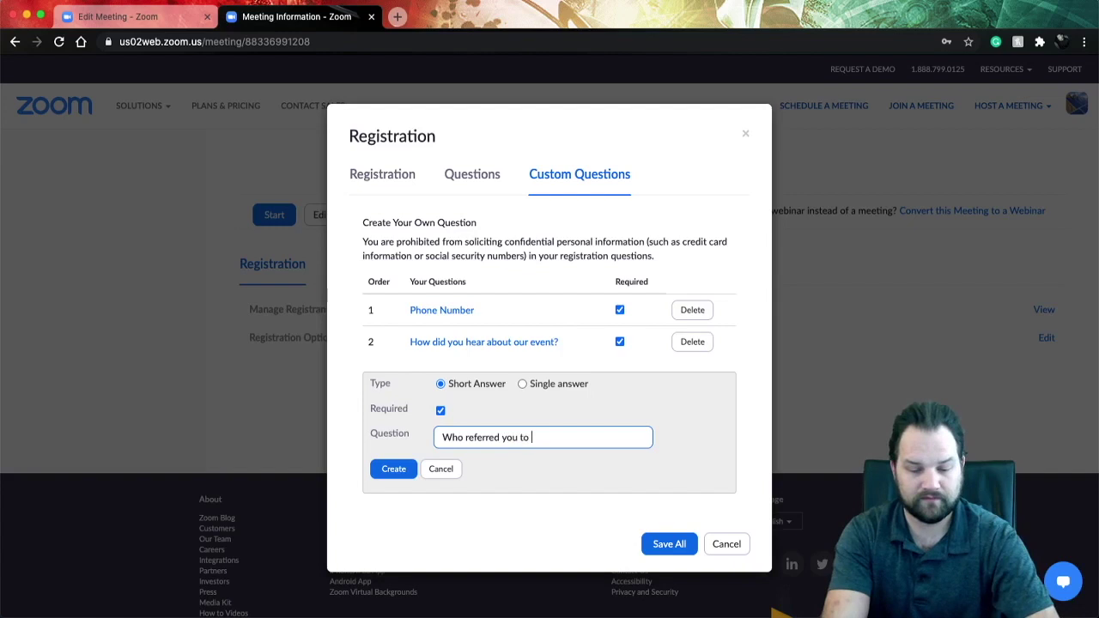
text(this meeting?)
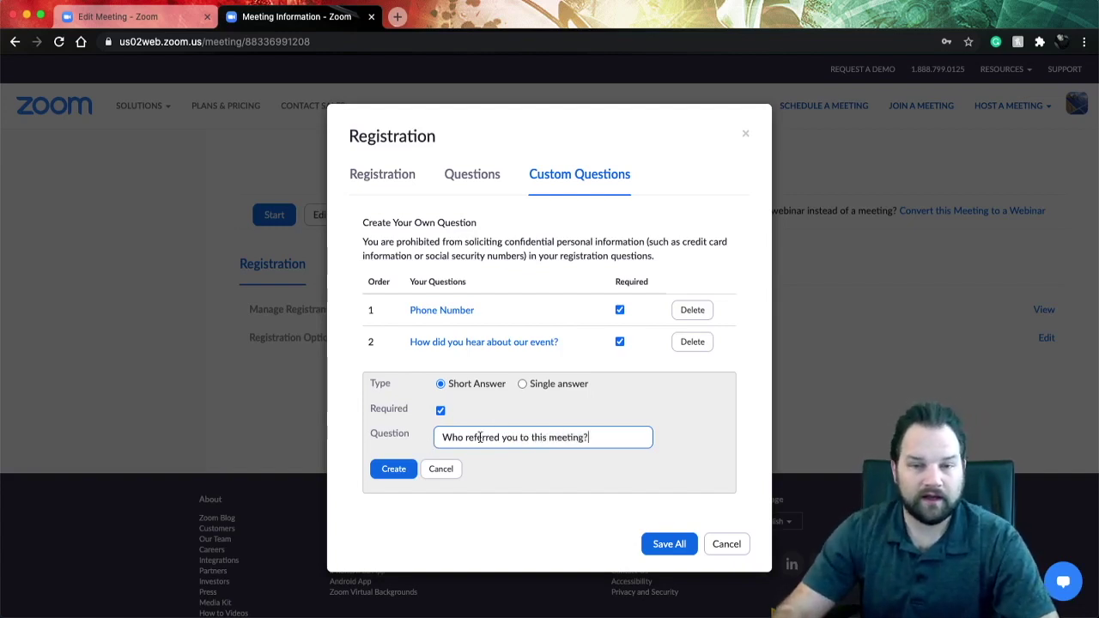
click(442, 412)
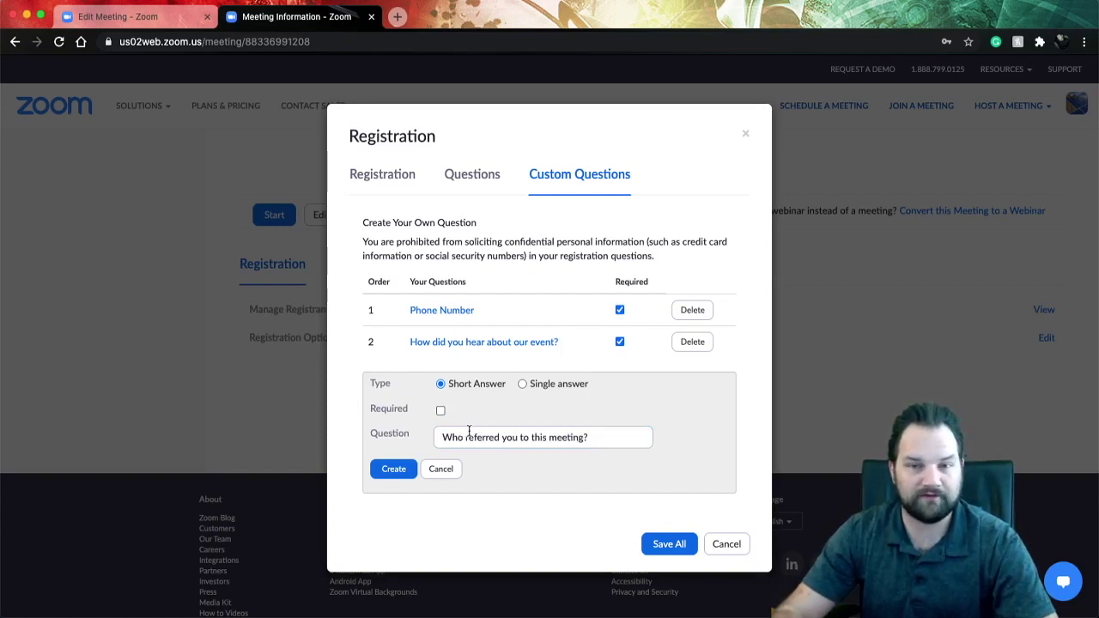
click(394, 471)
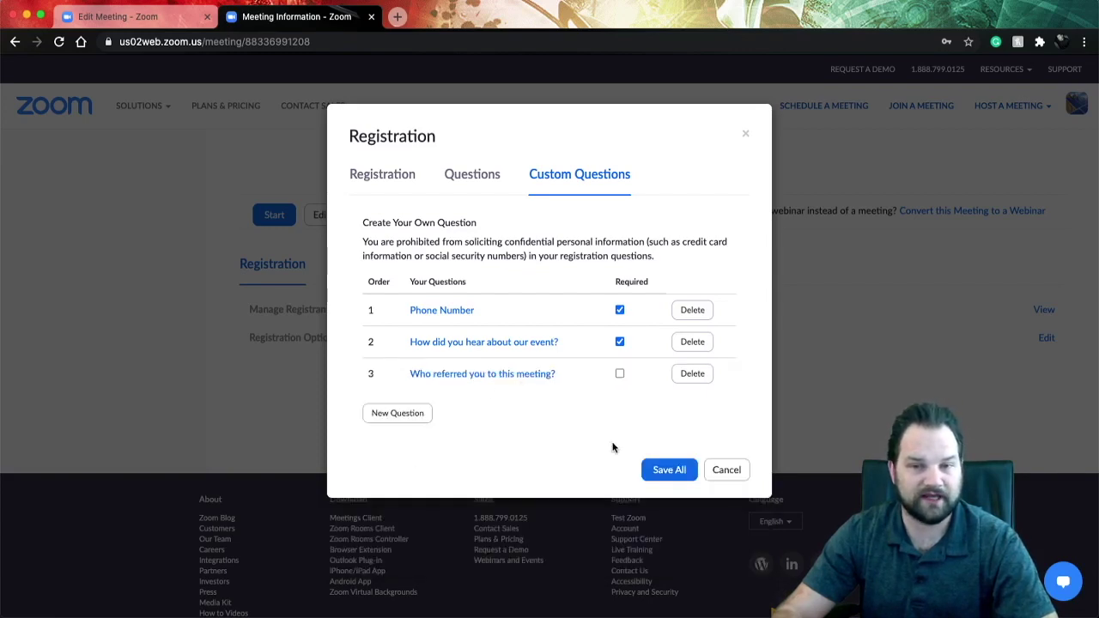
click(657, 470)
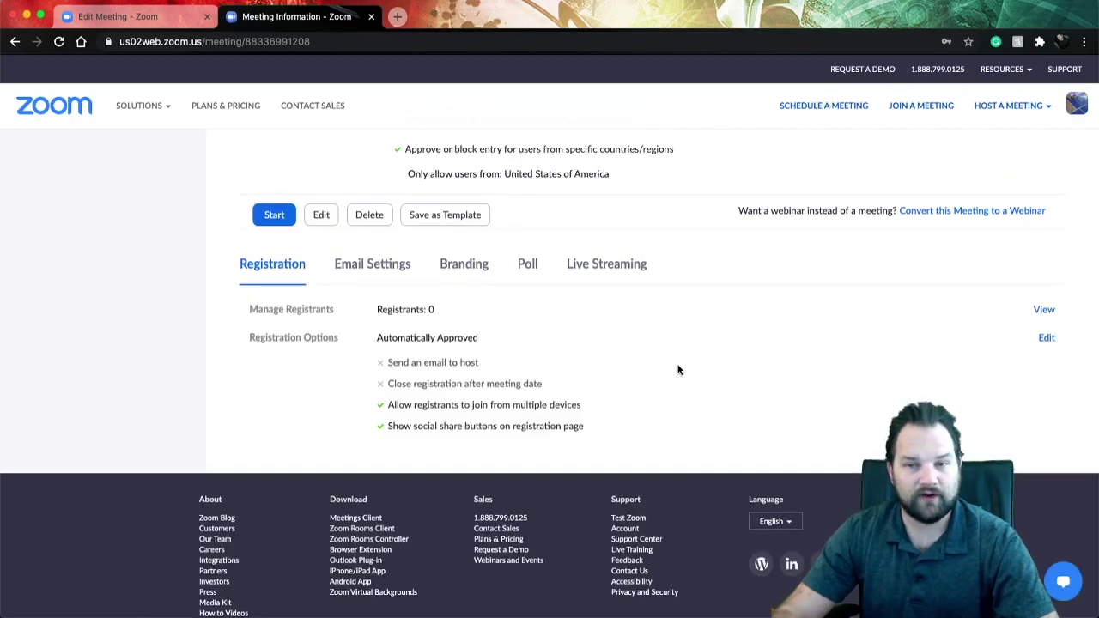
Open the meeting's registration link, review the custom questions and the event-source answer choices on the form, and close the registration page
scroll(677, 370, up, 5)
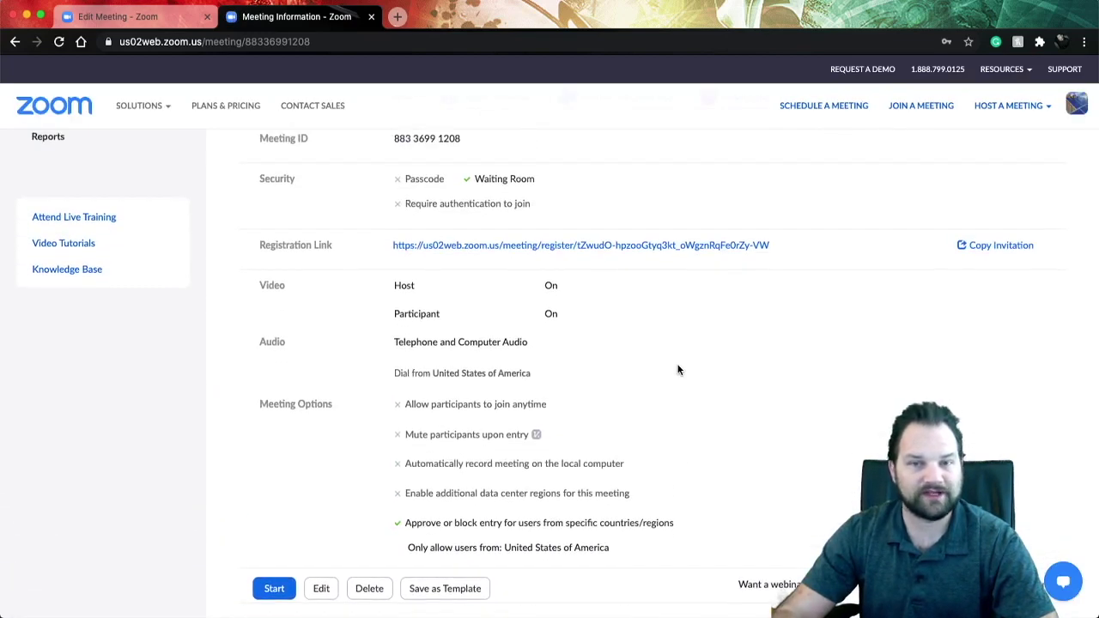
scroll(678, 370, up, 1)
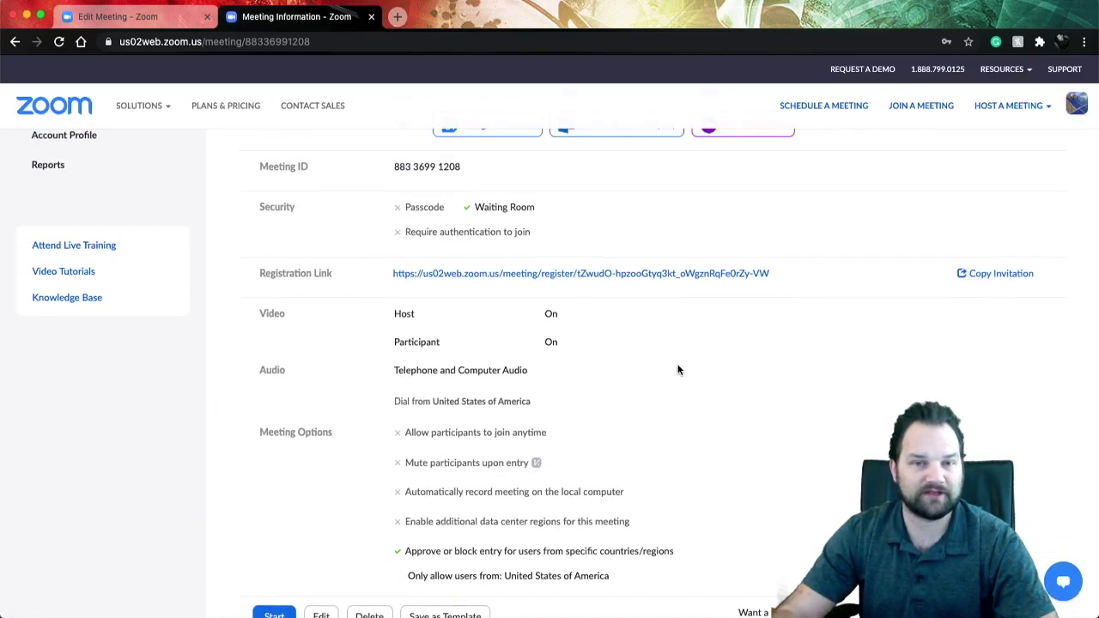
click(551, 273)
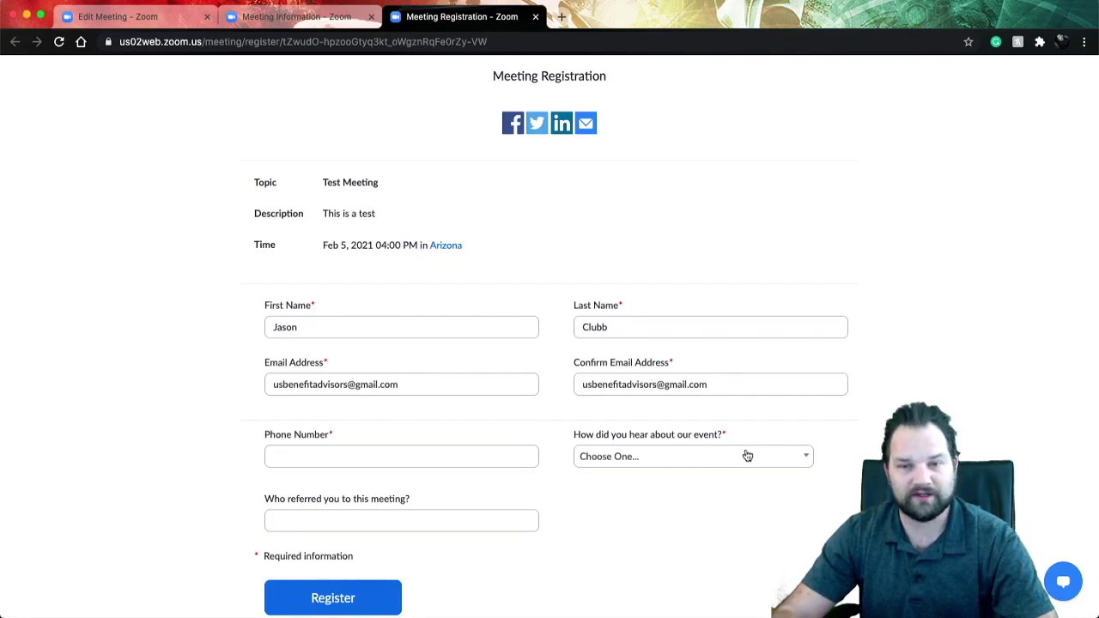
click(806, 460)
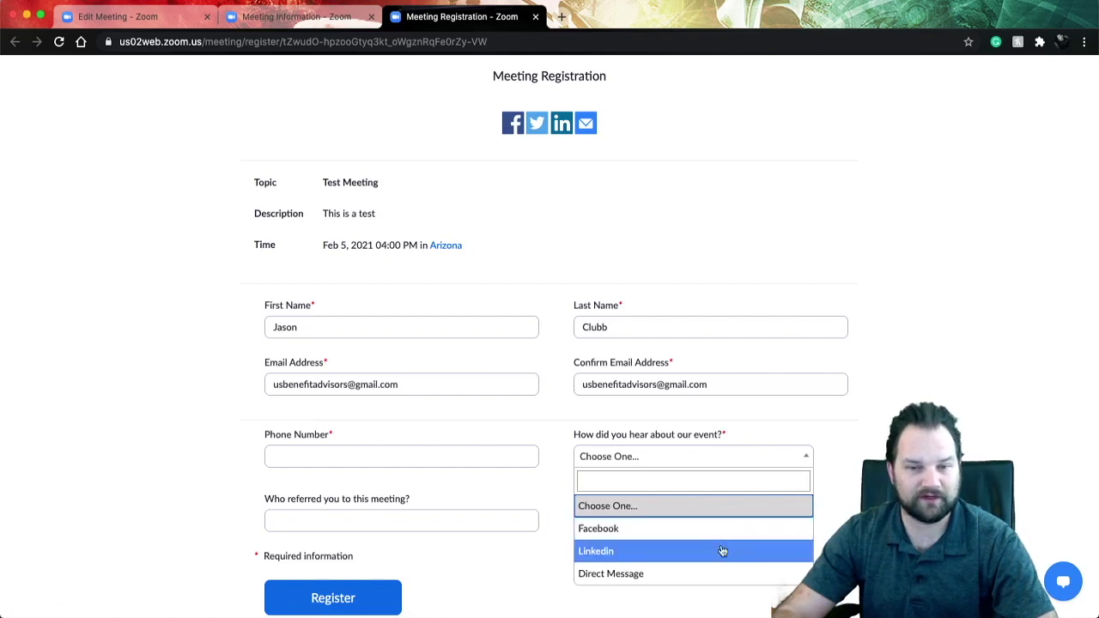
click(503, 521)
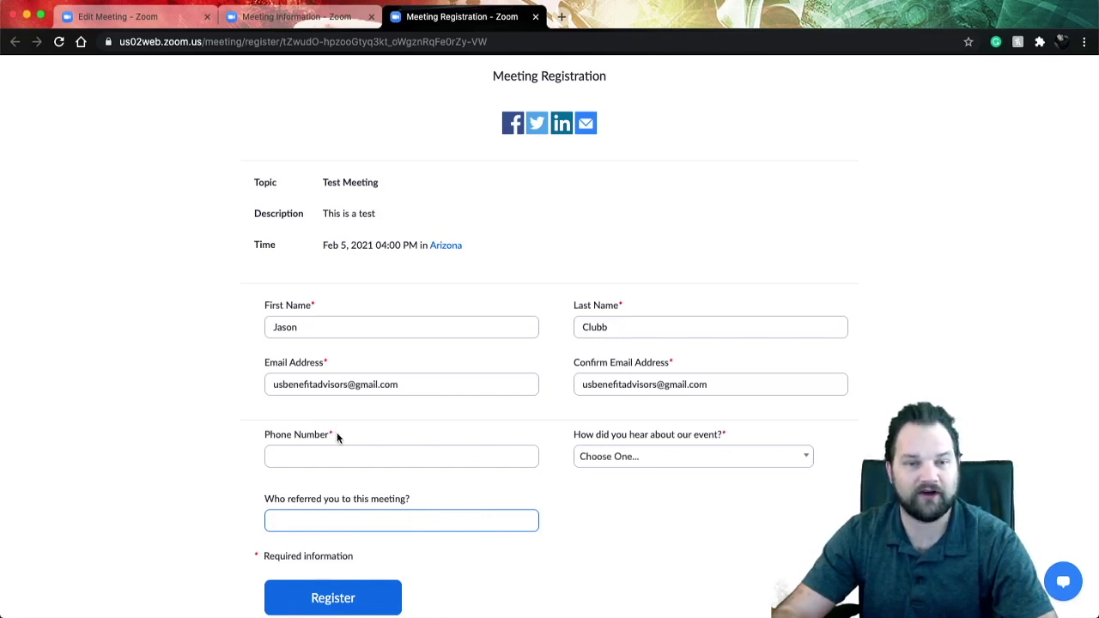
scroll(344, 446, down, 3)
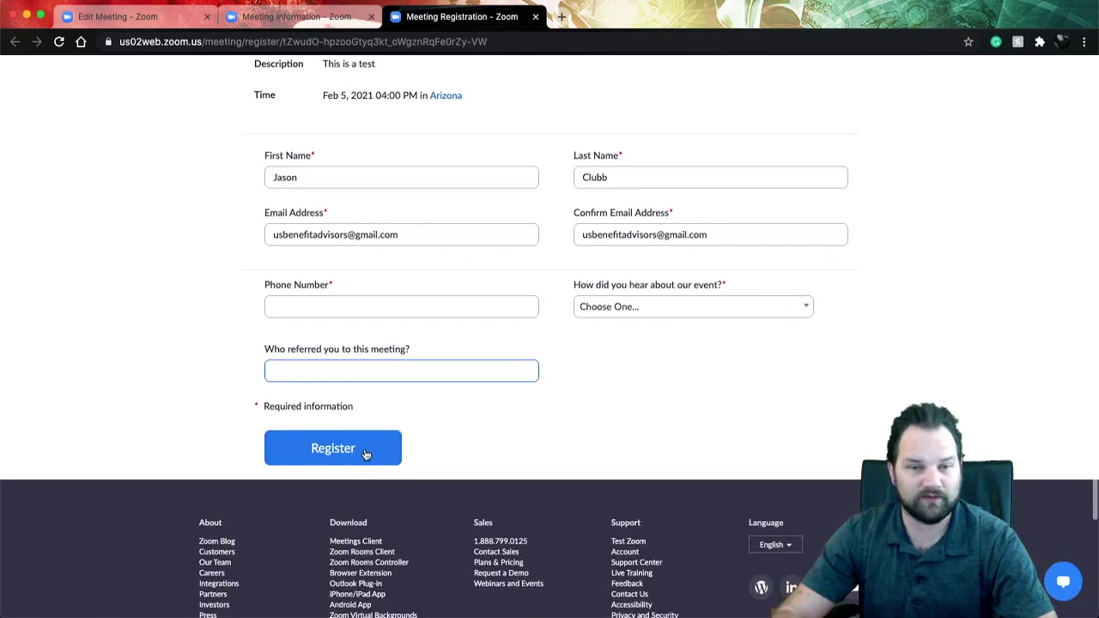
click(535, 17)
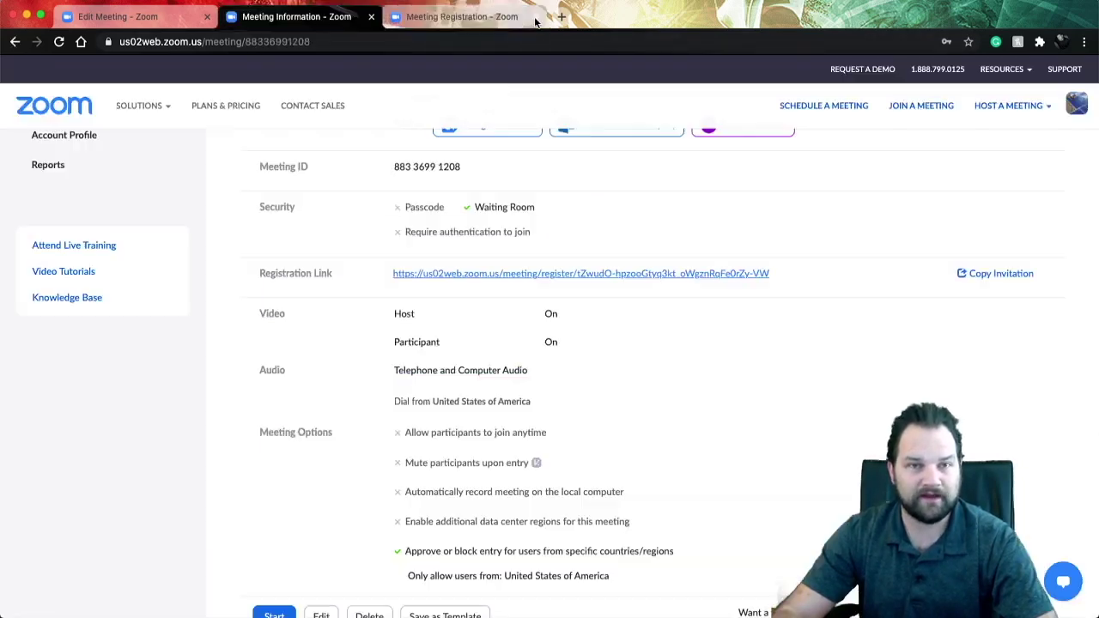
View the list of people registered for the Test Meeting and close it again
scroll(576, 364, down, 3)
scroll(581, 367, down, 3)
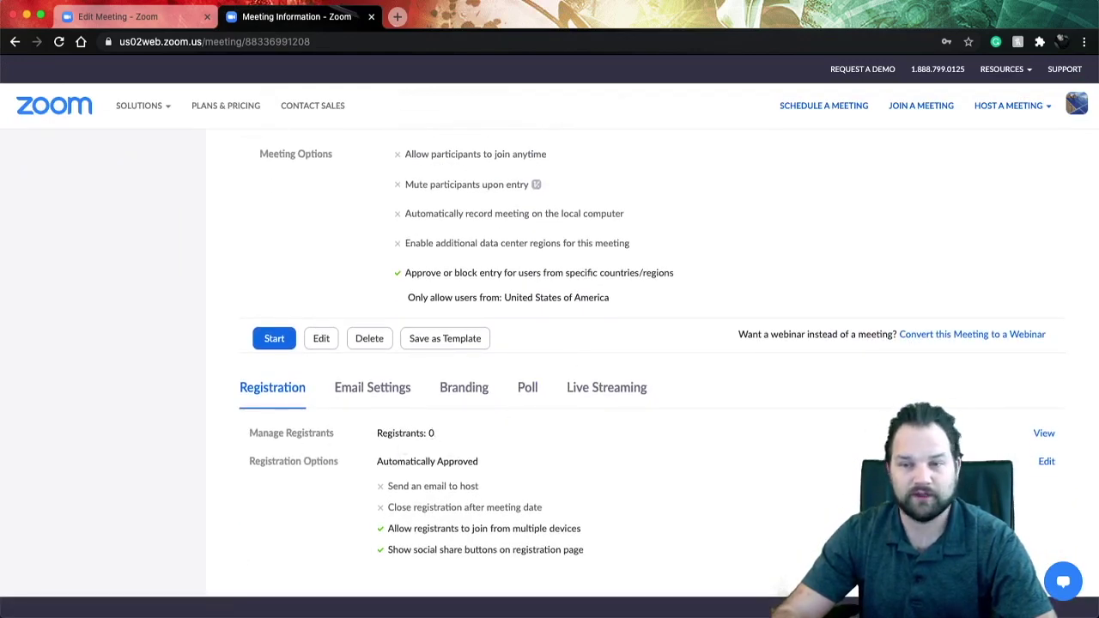
click(1043, 433)
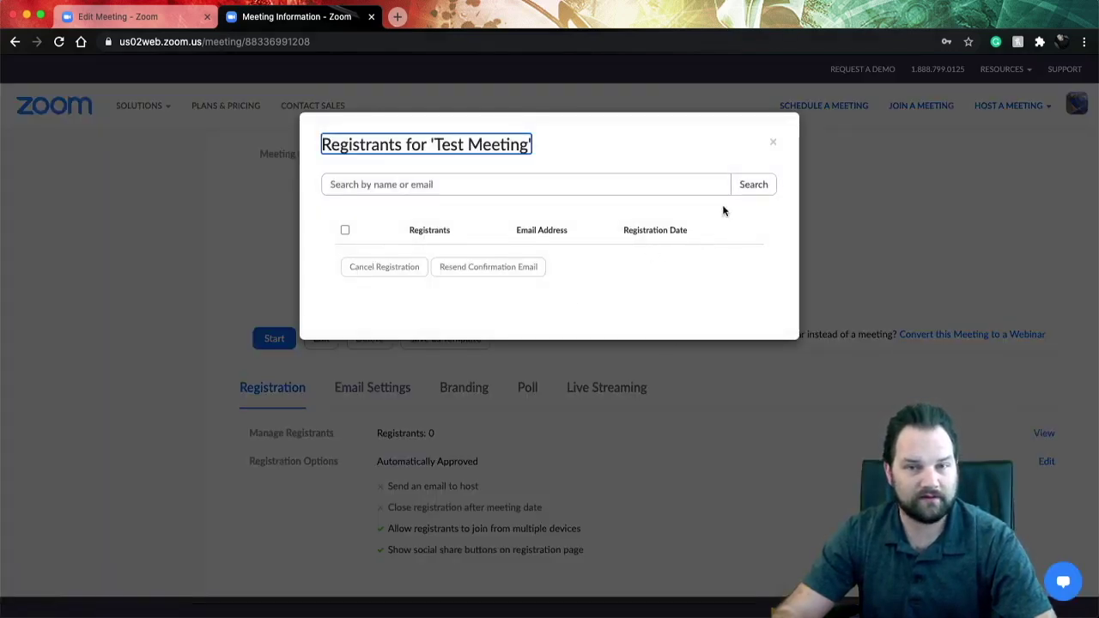
click(773, 144)
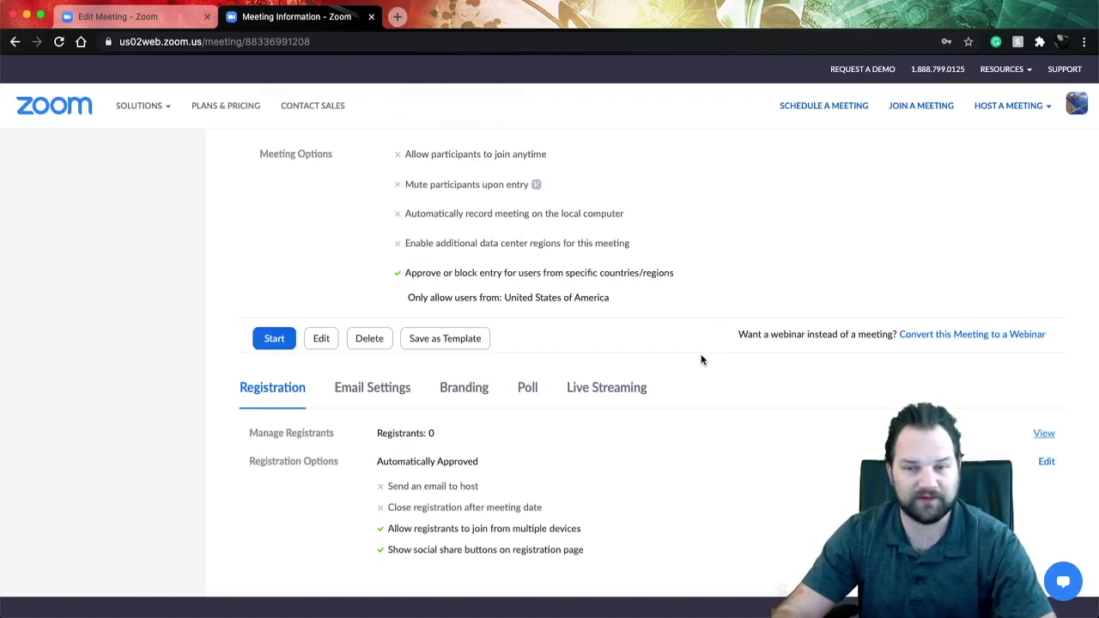
Return to the list of upcoming meetings and locate the scheduled Test Meeting
scroll(700, 360, up, 5)
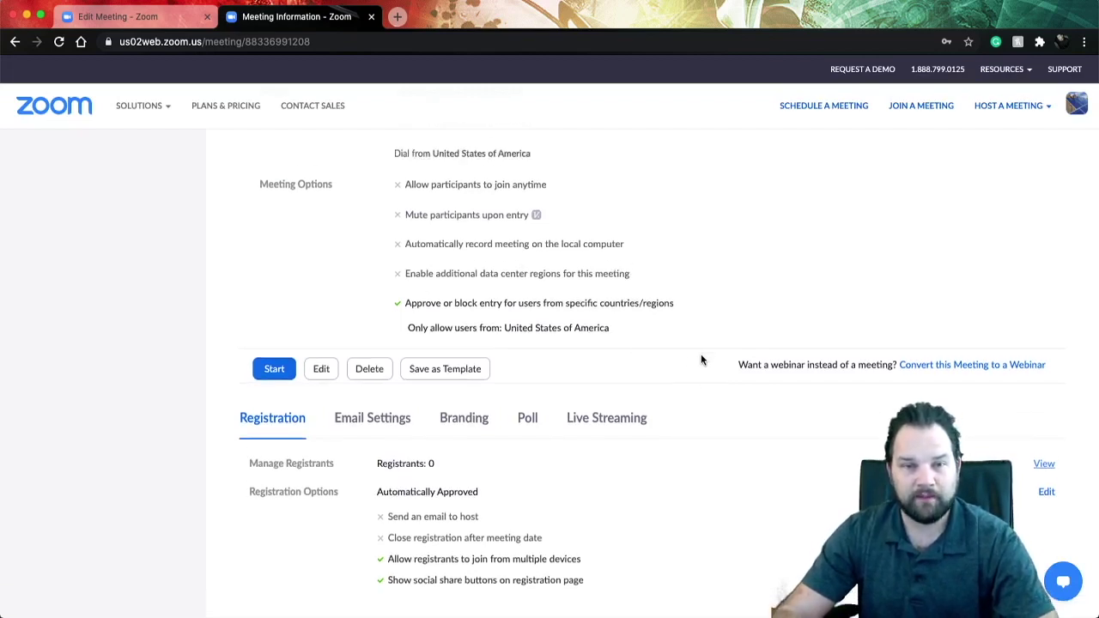
scroll(701, 359, up, 1)
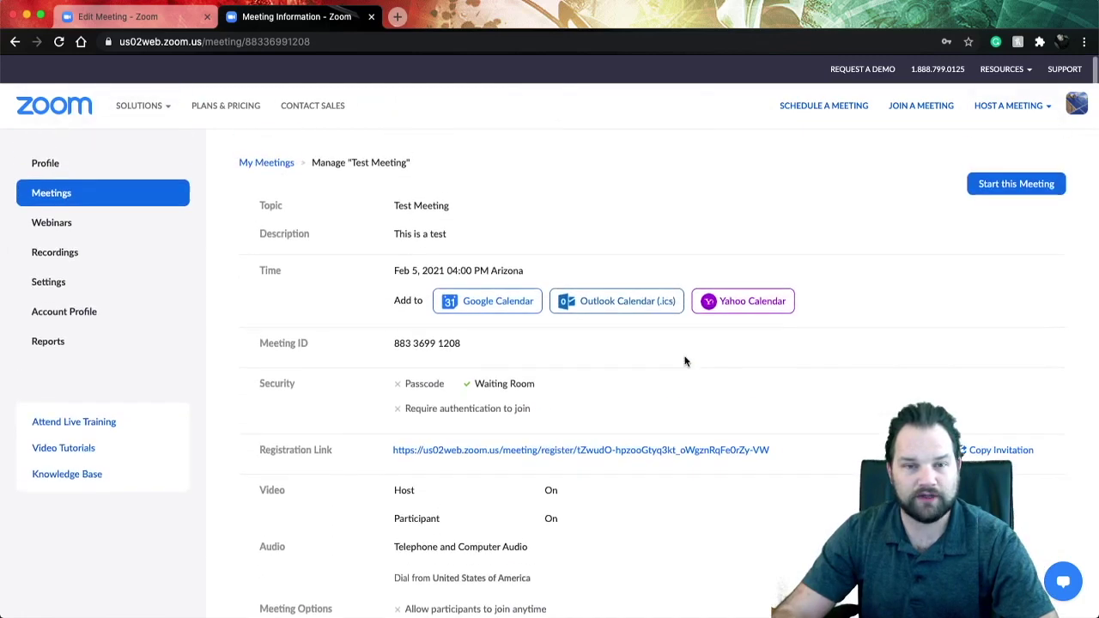
click(65, 200)
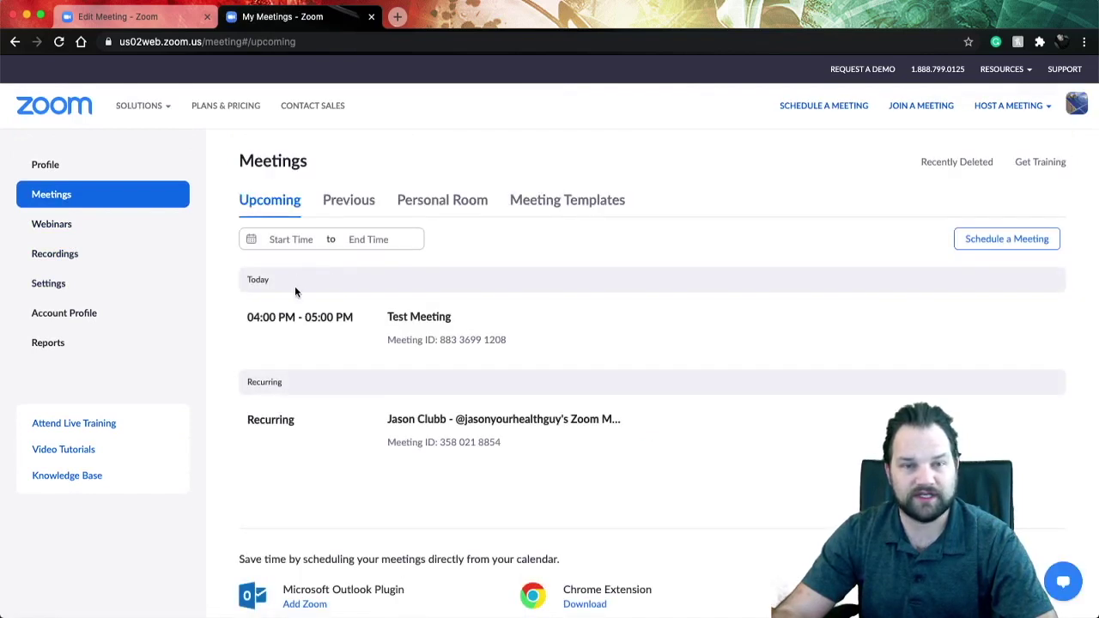
mouse_move(259, 317)
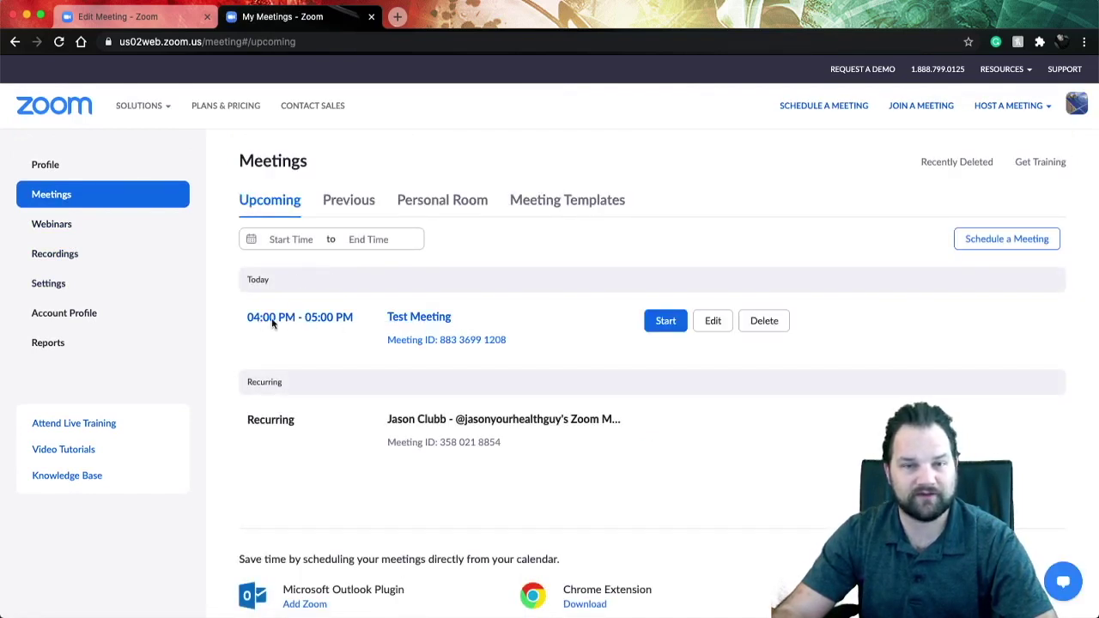